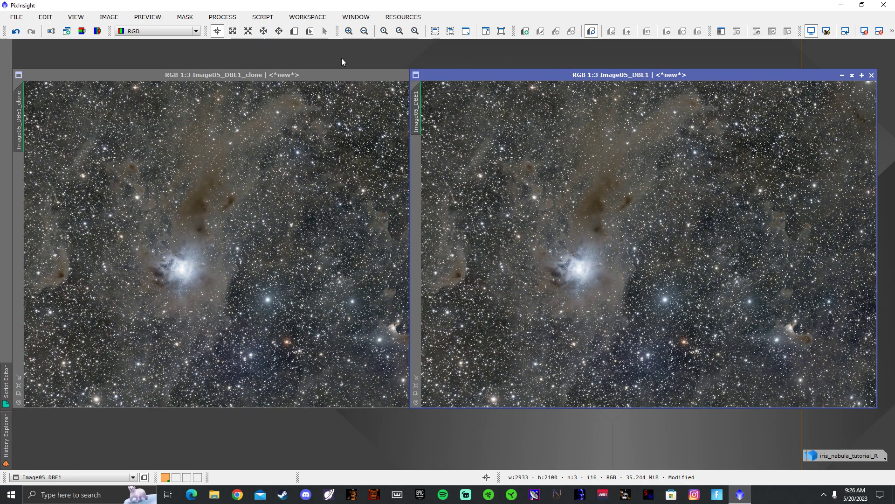
Move the Image05_DBE1 window clear of the clone so both images sit side by side, and activate the clone.
scroll(516, 106, down, 1)
scroll(515, 109, up, 1)
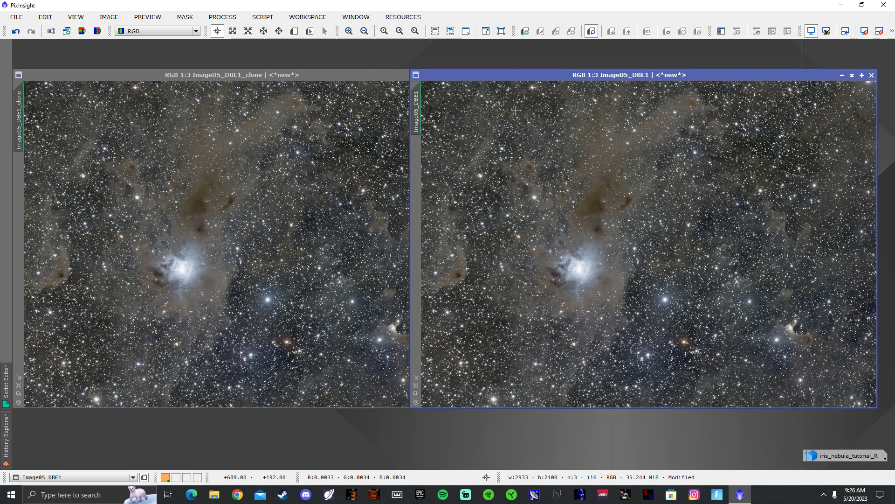
drag(443, 74, 466, 74)
click(395, 72)
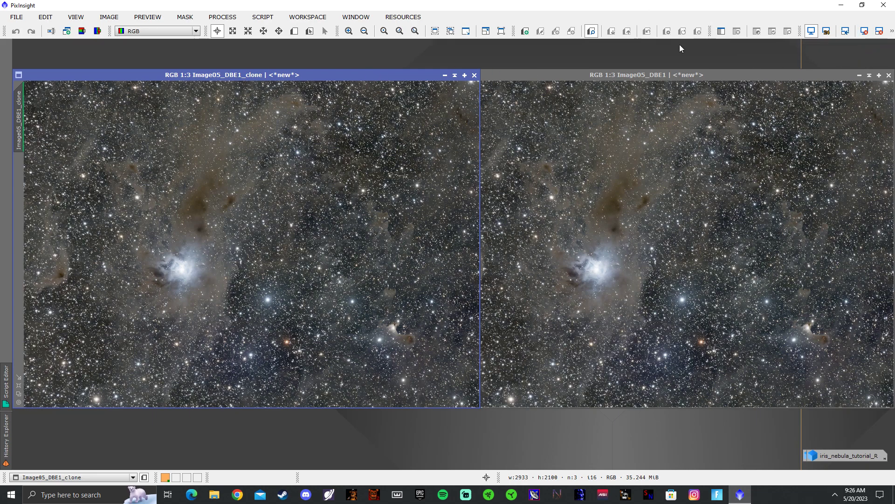
Remove the screen stretch from both Image05_DBE1_clone and Image05_DBE1.
click(864, 31)
key(ctrl+Tab)
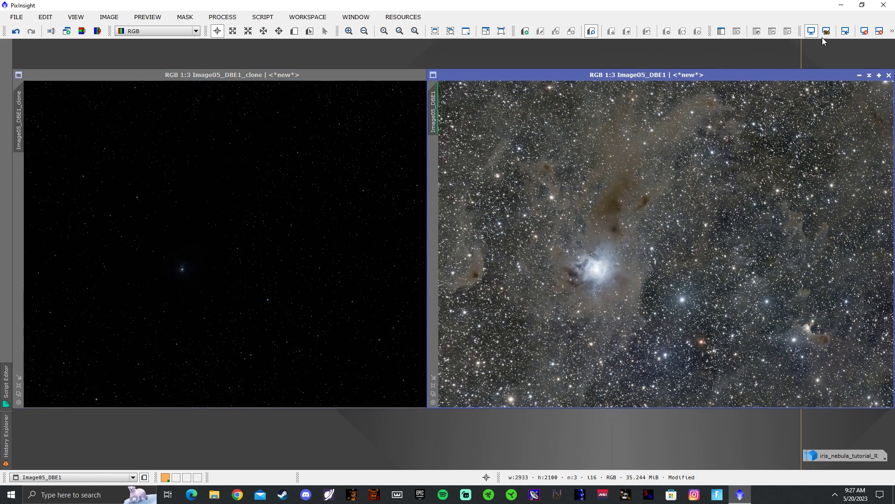
click(864, 31)
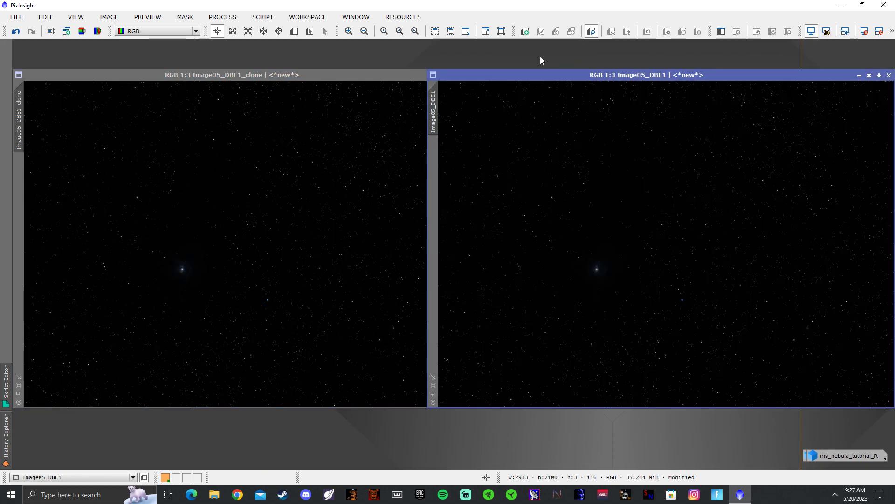
Open the ScreenTransferFunction process.
click(223, 17)
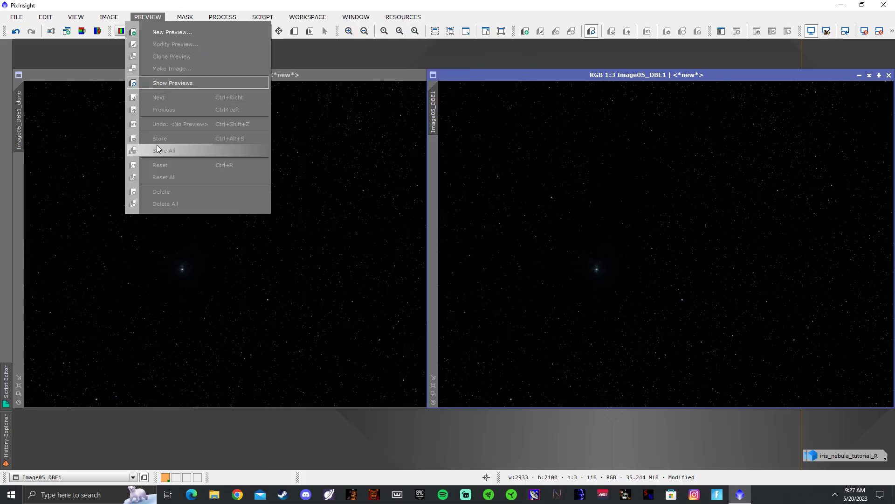
click(222, 17)
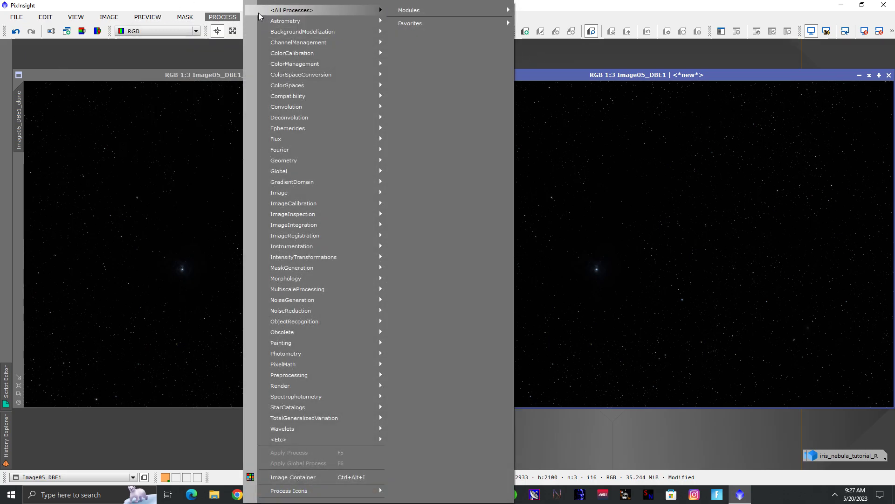
mouse_move(262, 10)
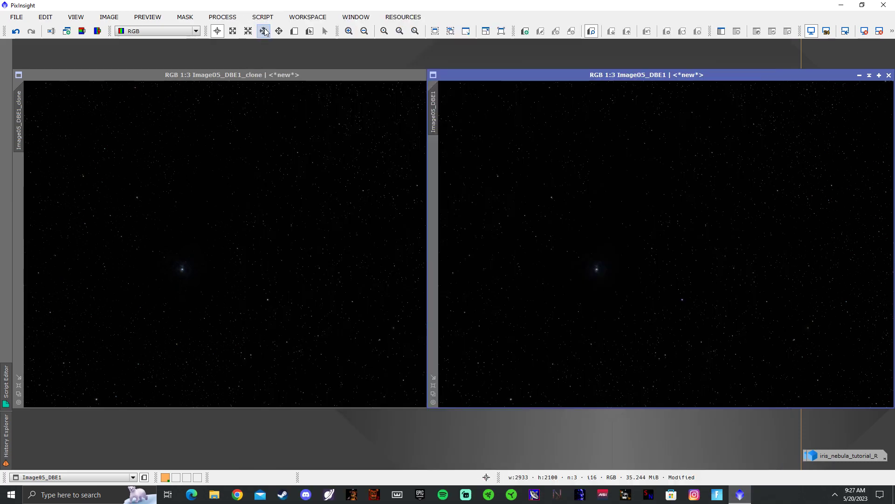
click(270, 19)
click(223, 16)
mouse_move(307, 9)
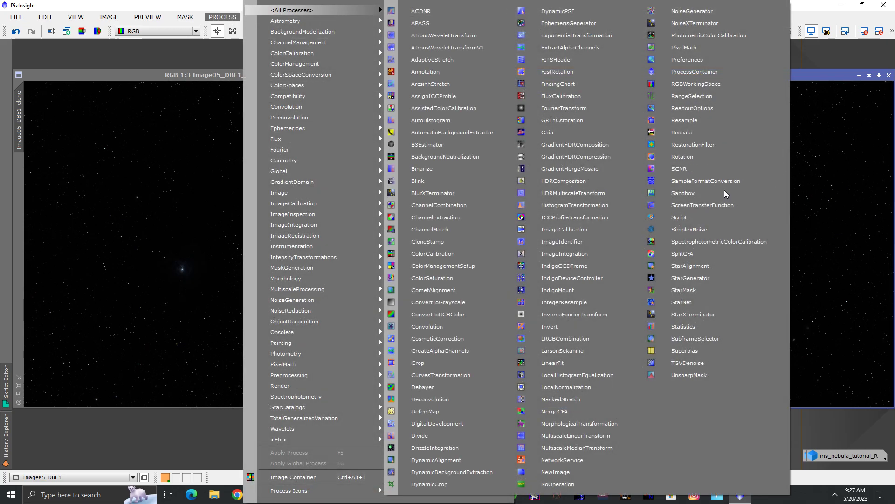
click(718, 203)
Open the HistogramTransformation process.
click(210, 19)
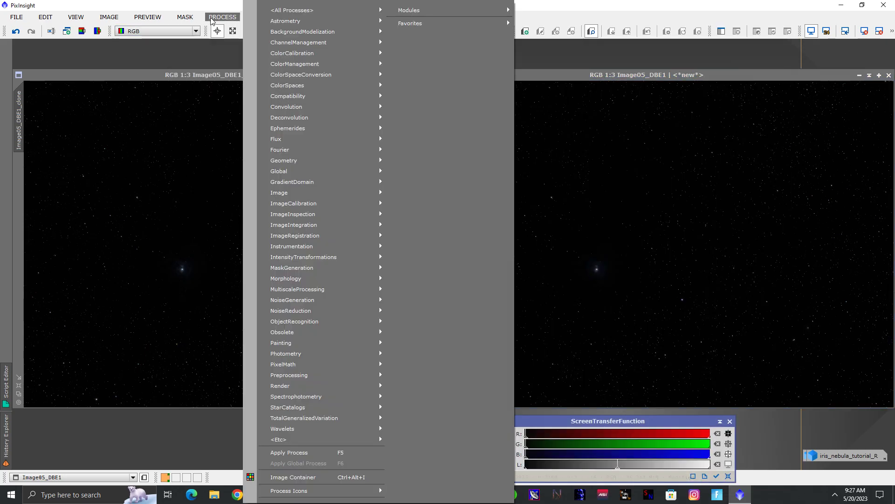
mouse_move(217, 16)
mouse_move(307, 10)
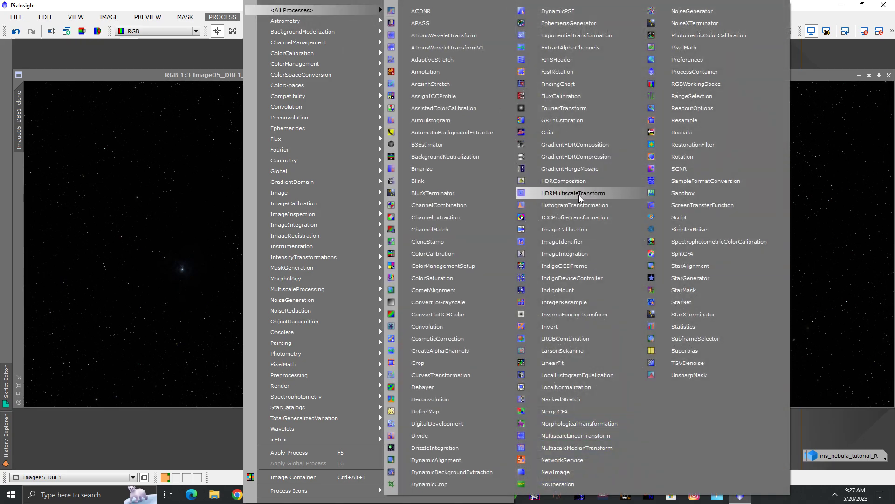
click(572, 205)
Auto-stretch the Image05_DBE1_clone preview, then darken it slightly by raising the linked RGB midtones in ScreenTransferFunction.
click(401, 285)
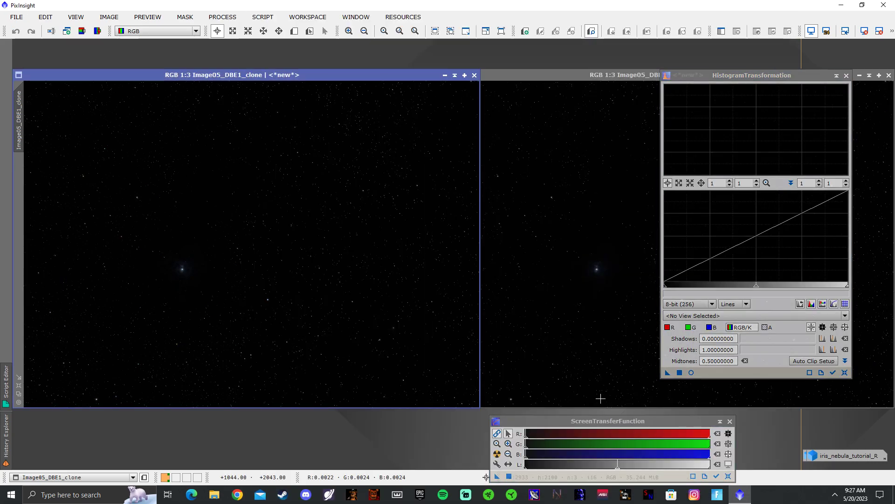
click(497, 454)
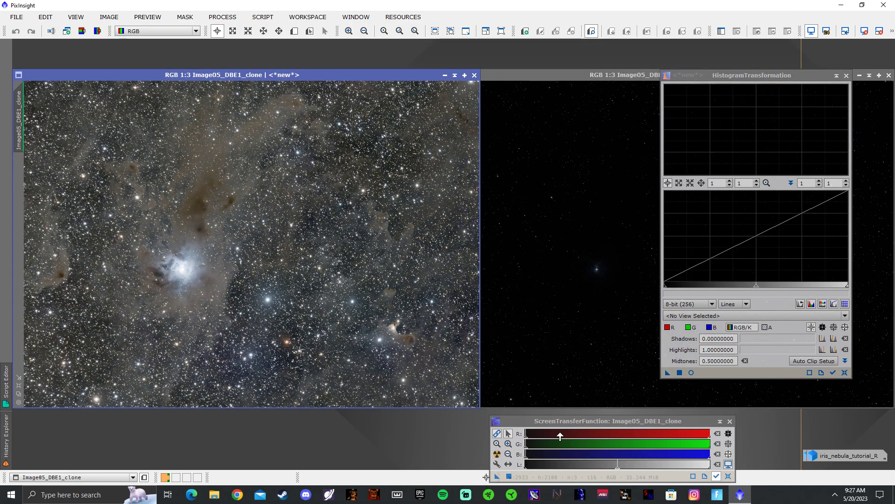
drag(558, 419, 496, 315)
scroll(481, 346, up, 10)
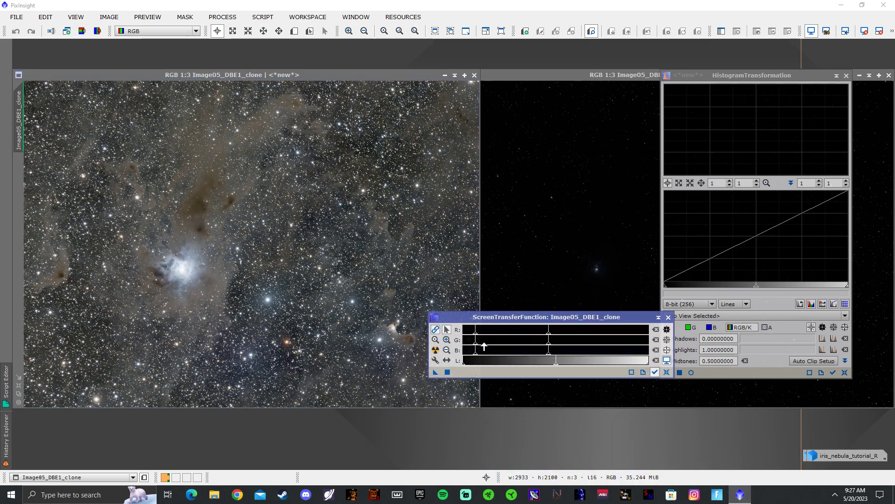
scroll(488, 346, down, 5)
mouse_move(506, 346)
mouse_down()
mouse_move(519, 346)
mouse_move(468, 346)
mouse_move(515, 346)
mouse_up()
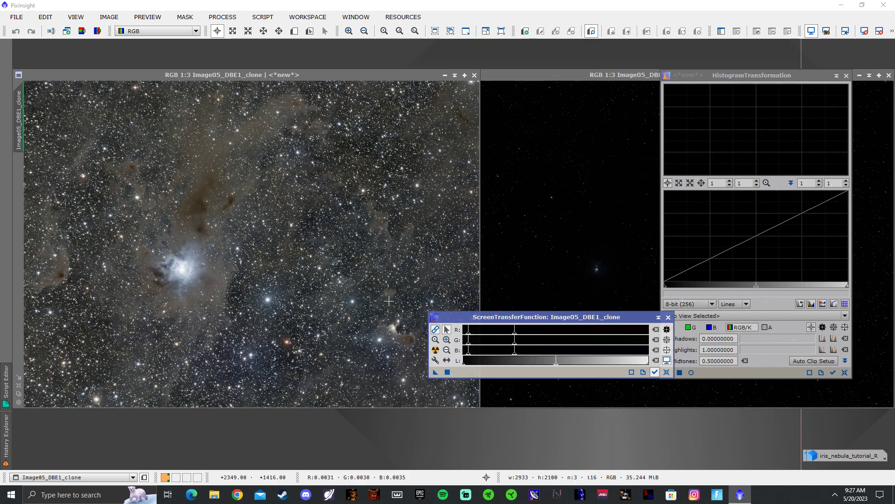
scroll(334, 274, down, 3)
scroll(333, 274, up, 3)
scroll(333, 274, down, 2)
scroll(333, 274, up, 2)
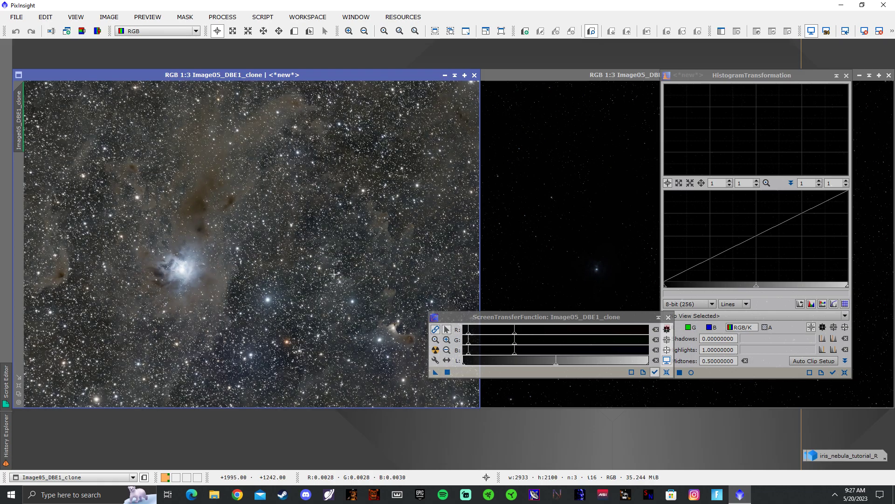
Make the adjusted screen stretch permanent on Image05_DBE1_clone through HistogramTransformation, and close both process dialogs.
drag(436, 372, 718, 373)
drag(632, 320, 682, 418)
drag(667, 376, 338, 306)
click(865, 32)
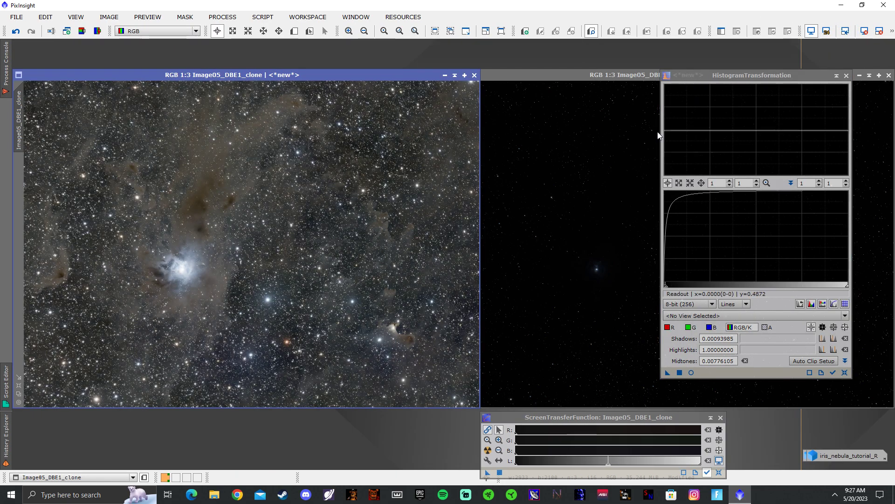
click(721, 417)
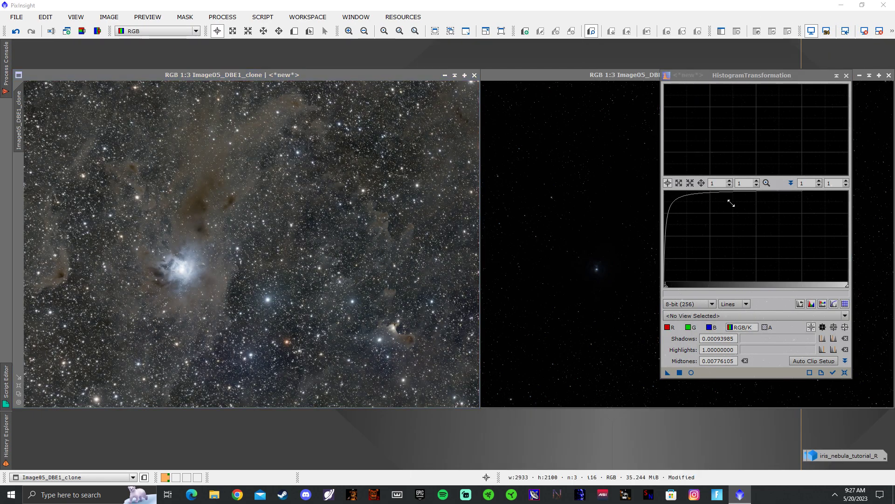
click(847, 76)
Open the GeneralisedHyperbolicStretch script and choose Image05_DBE1 as its target view.
click(736, 87)
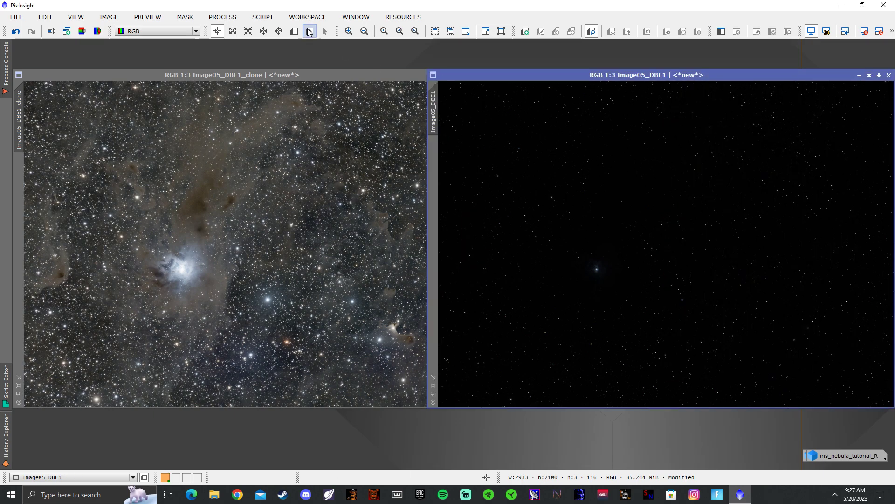
click(262, 17)
mouse_move(317, 160)
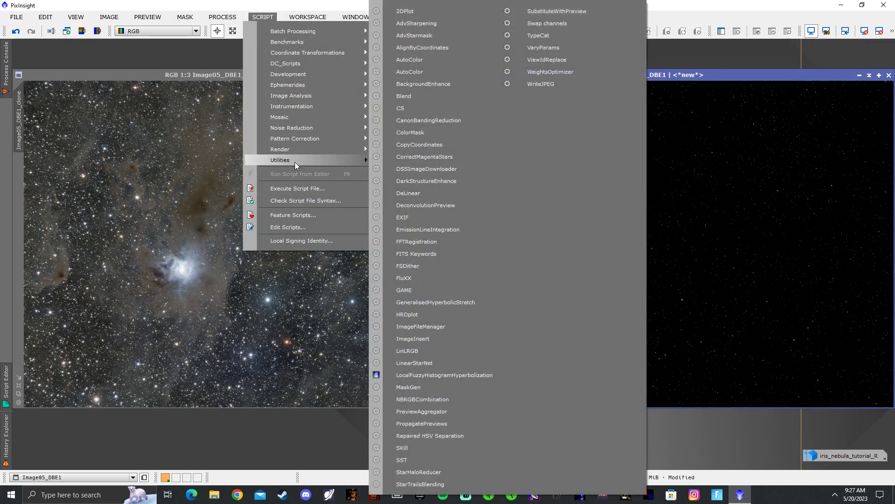
click(465, 303)
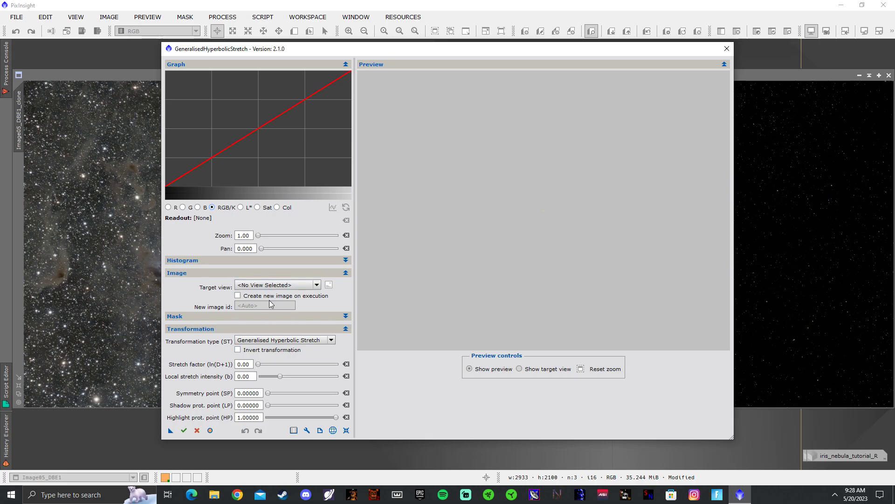
click(270, 284)
drag(382, 49, 402, 32)
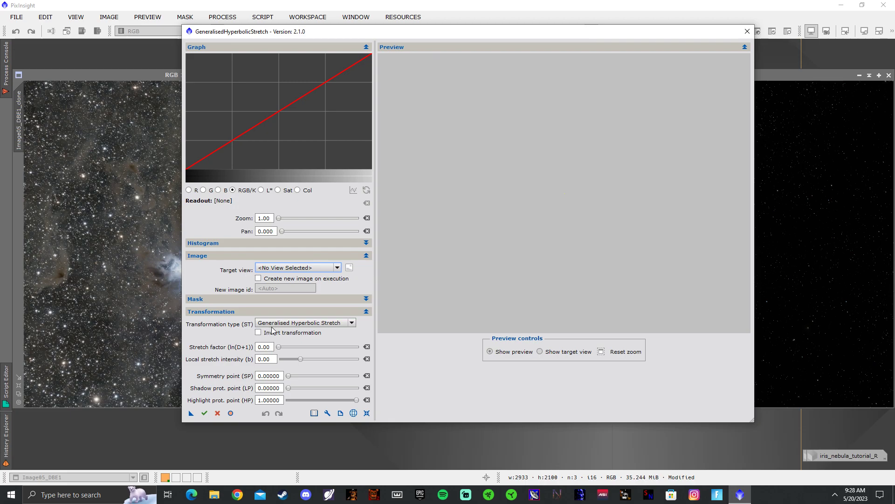
click(285, 268)
click(293, 292)
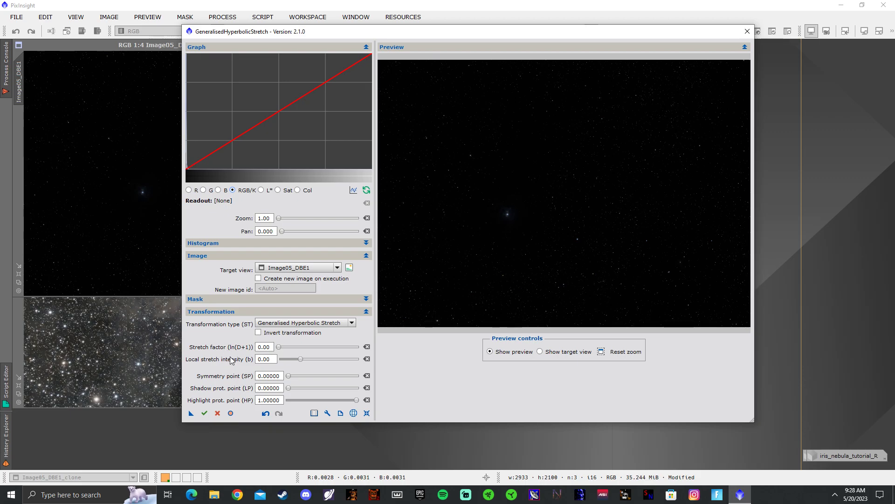
Keep the Generalised Hyperbolic Stretch type and set the stretch factor to 3.80 and the local stretch intensity to -1.00.
click(271, 325)
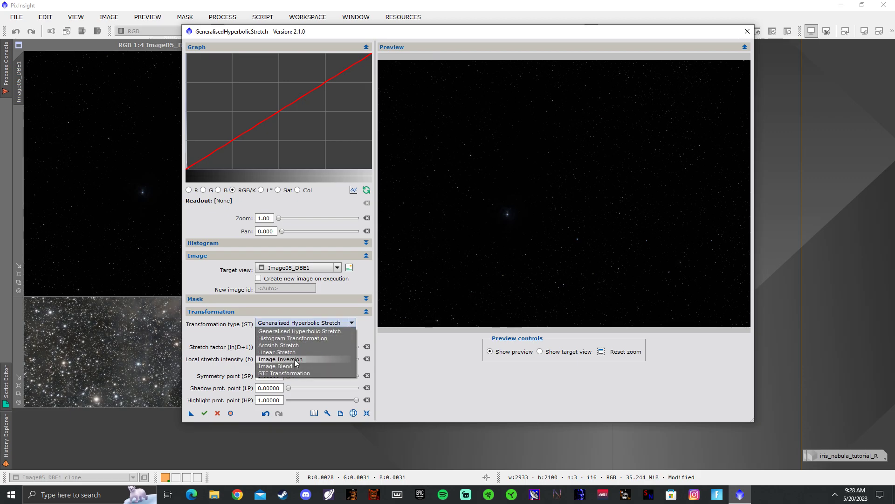
click(301, 323)
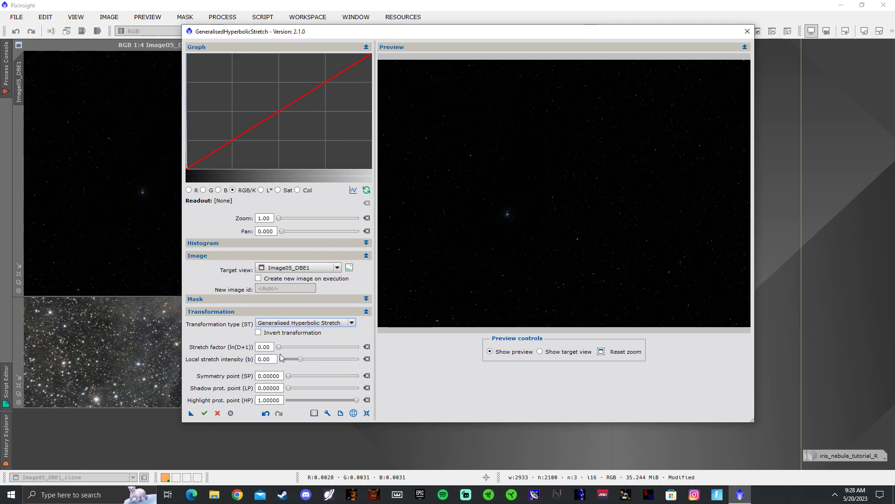
drag(279, 349, 308, 353)
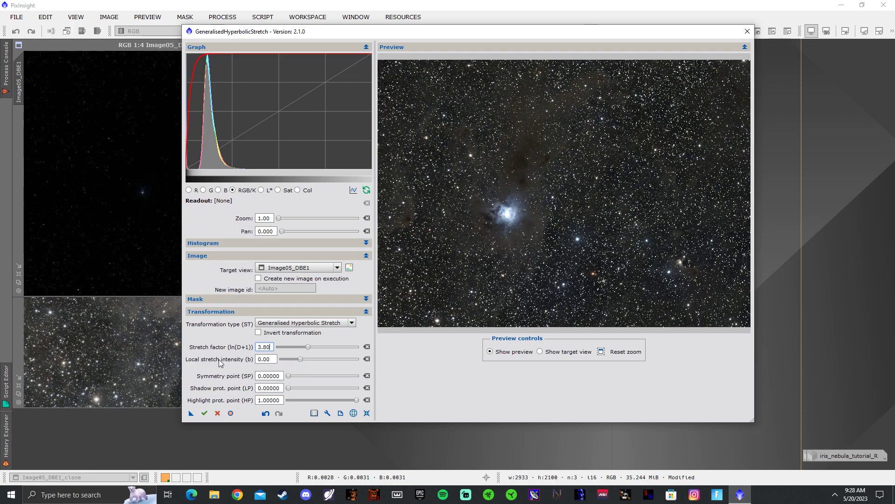
drag(302, 360, 298, 362)
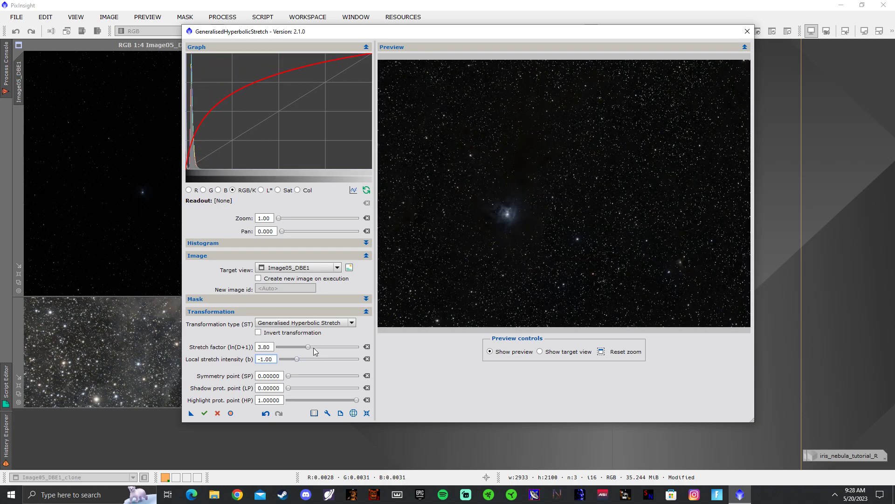
Raise the stretch factor to 9.80, checking the nebula core and the star field up close in the preview.
drag(499, 201, 529, 251)
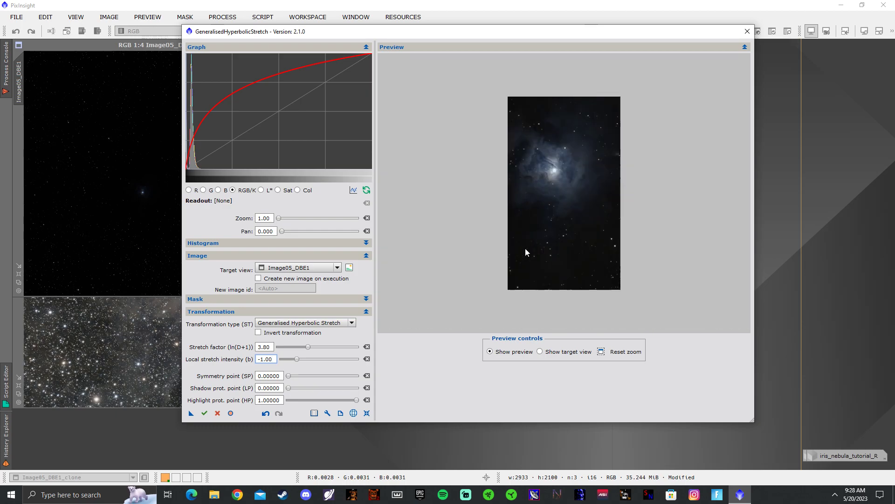
click(601, 353)
drag(311, 349, 354, 360)
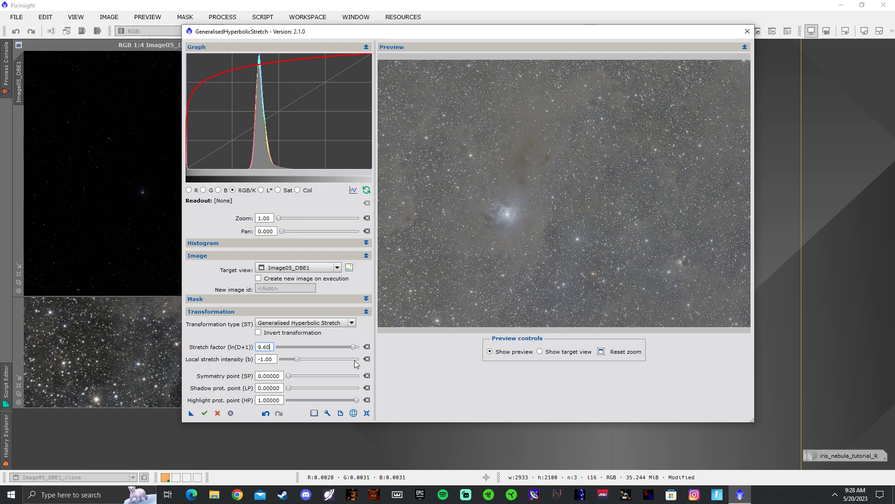
drag(417, 212, 434, 284)
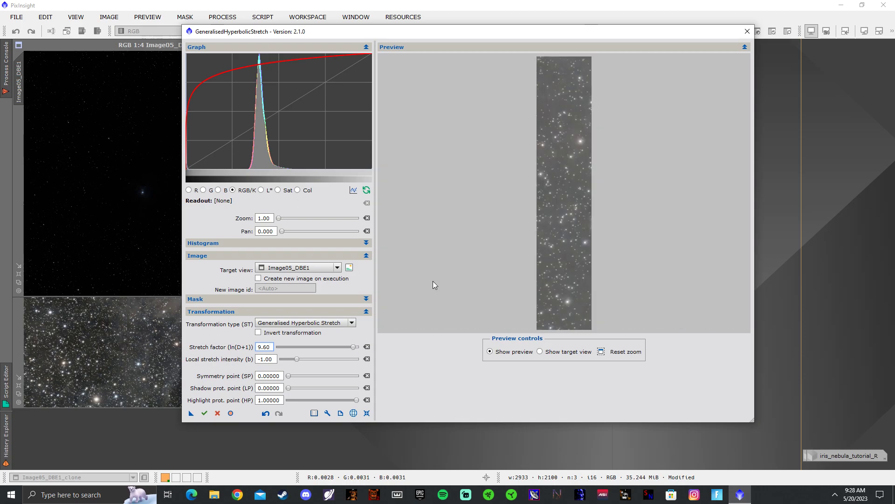
click(601, 352)
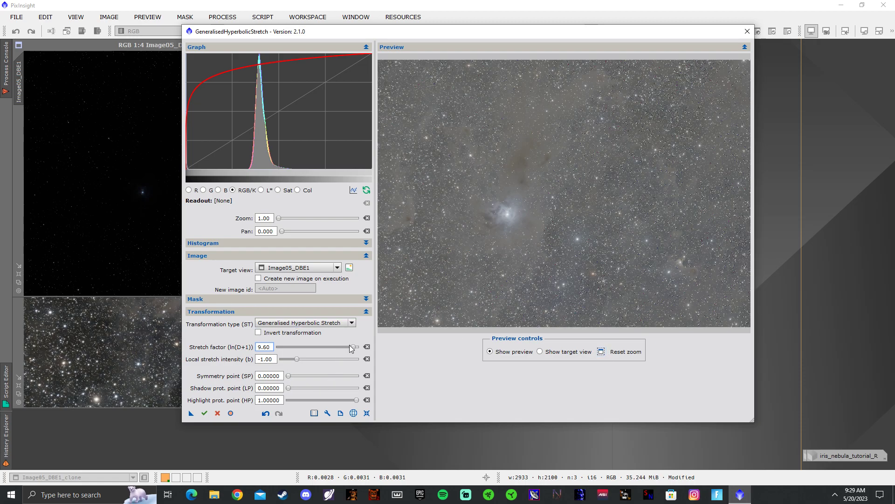
drag(353, 348, 355, 347)
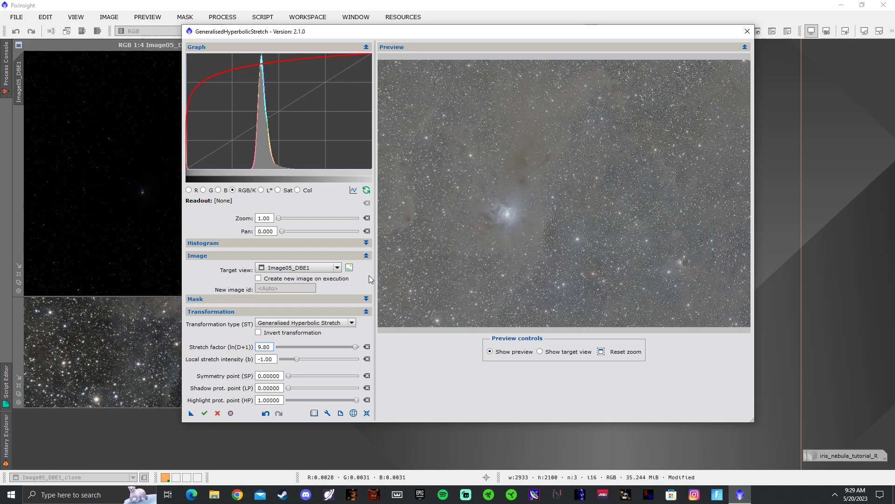
Apply the hyperbolic stretch to Image05_DBE1 and close the script, choosing to save its log.
click(205, 412)
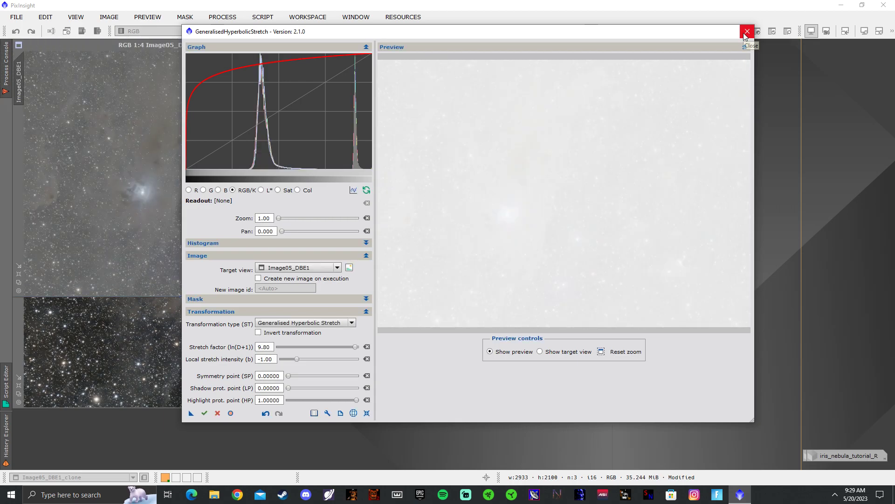
click(747, 31)
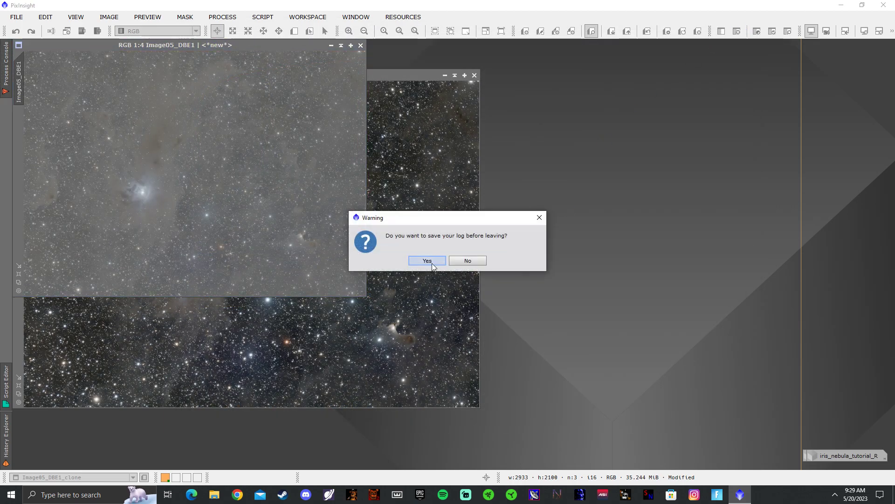
click(427, 260)
click(583, 293)
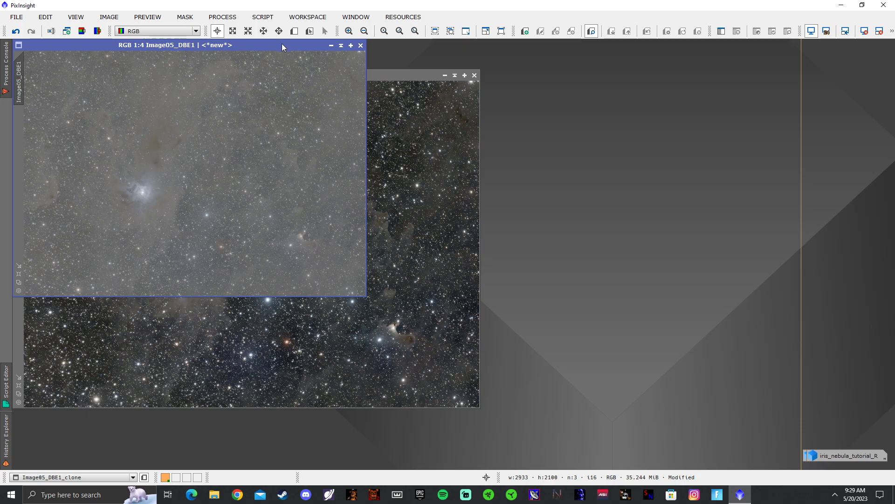
Place the stretched Image05_DBE1 window beside the clone and show it at 1:3 zoom.
drag(282, 43, 707, 83)
right_click(712, 161)
click(754, 371)
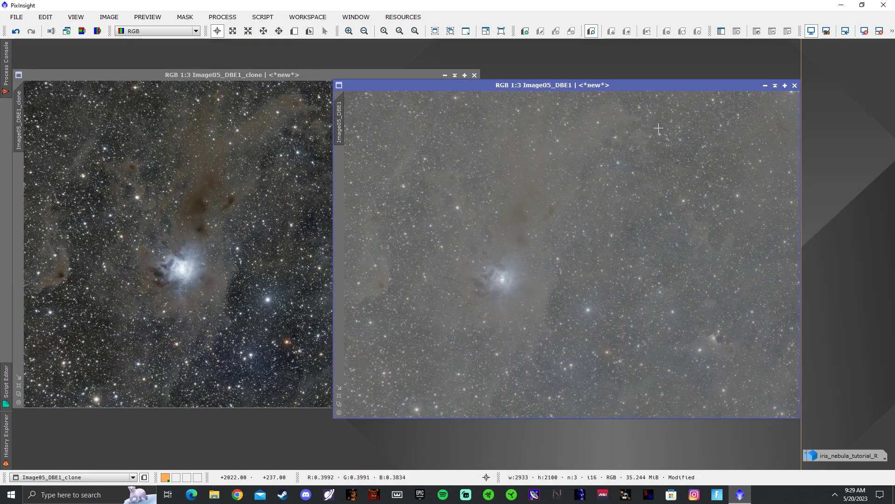
Line up the Image05_DBE1 window beside the clone and open HistogramTransformation with its default settings.
drag(653, 82, 723, 74)
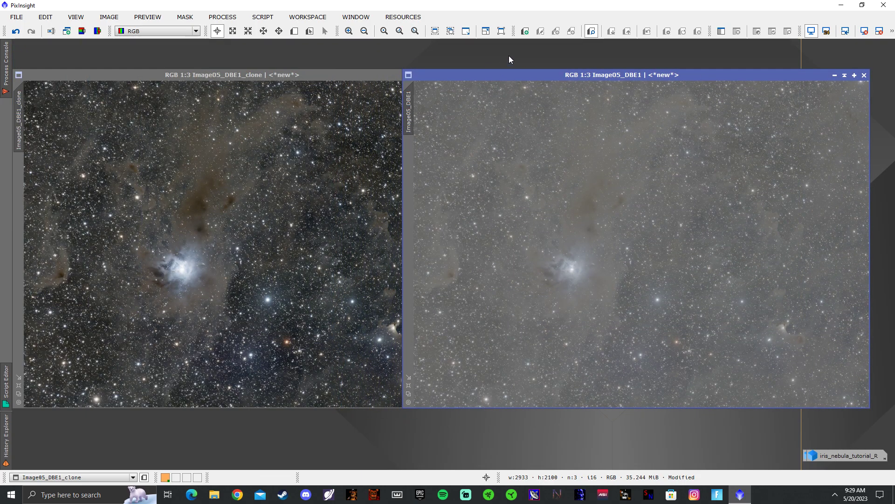
click(223, 17)
mouse_move(379, 38)
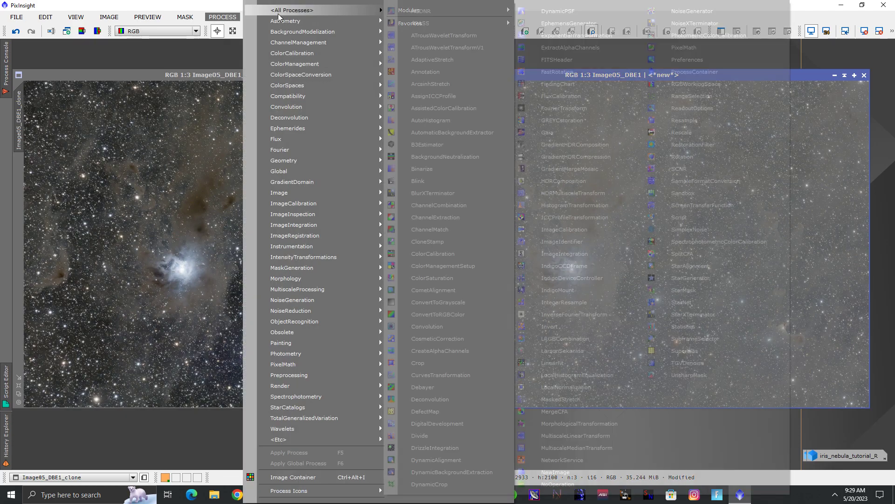
click(557, 205)
drag(723, 80, 161, 92)
click(281, 390)
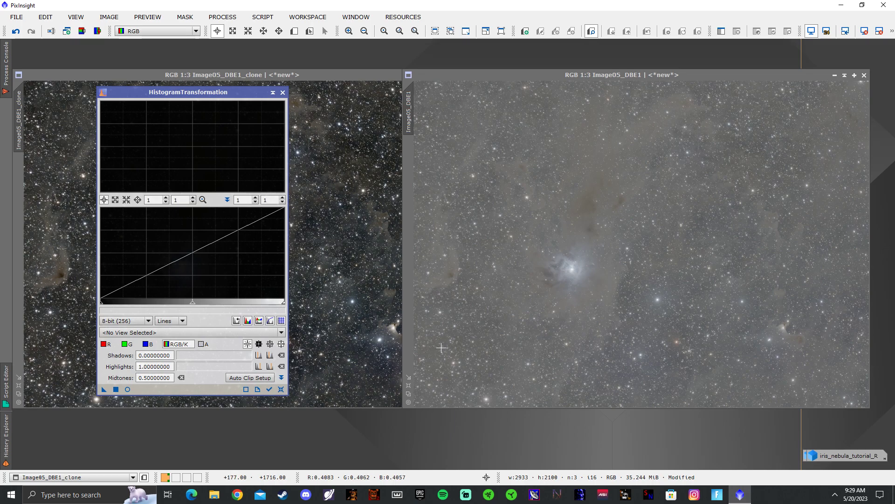
Load Image05_DBE1 into HistogramTransformation and start the real-time preview.
click(181, 332)
click(174, 349)
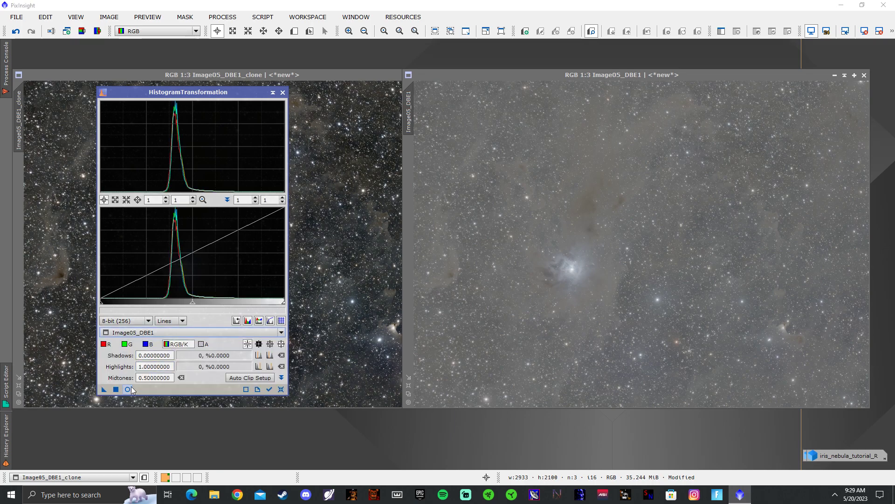
click(127, 389)
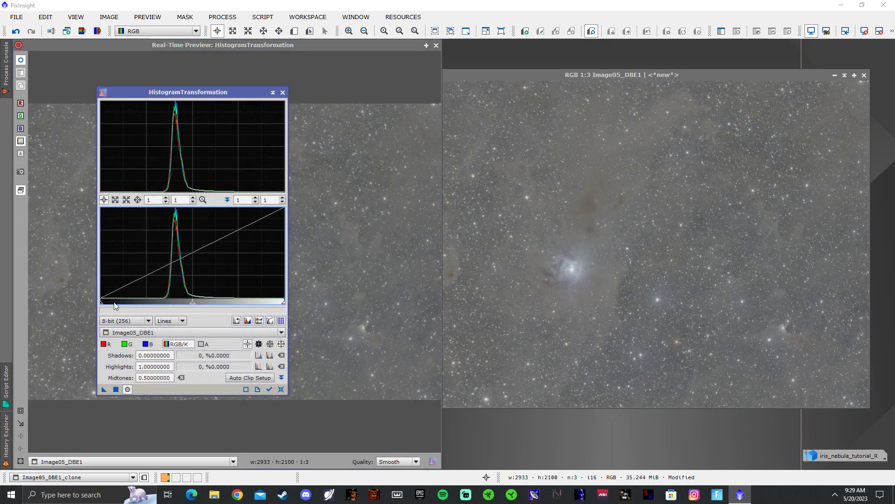
Set the shadows to 0.25063291 and midtones to 0.41891892, compare the preview before and after, and apply the transformation to Image05_DBE1.
drag(102, 303, 147, 303)
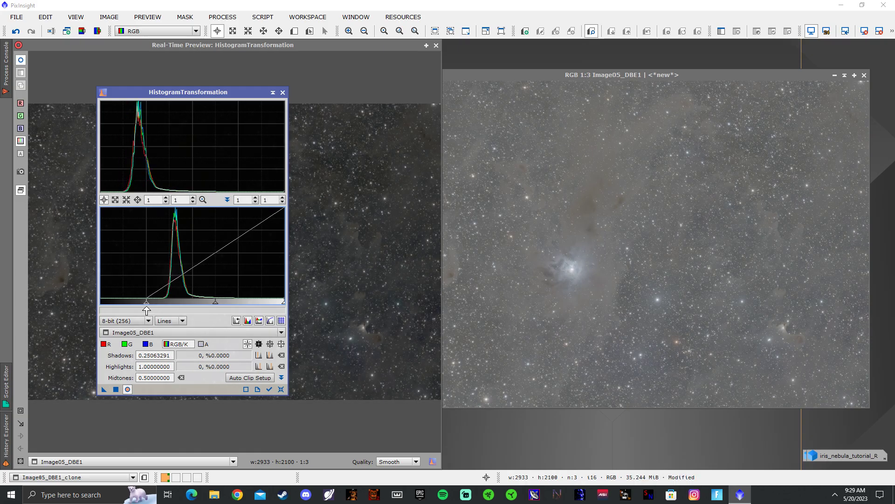
drag(189, 91, 586, 95)
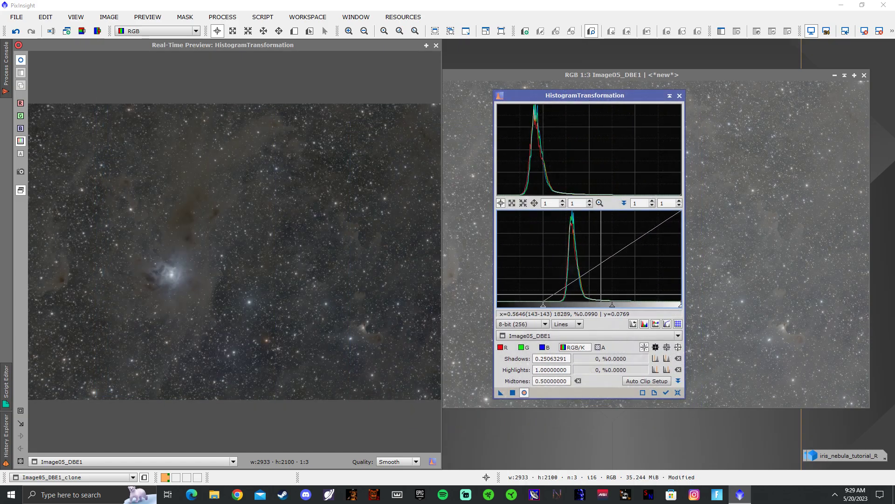
drag(613, 309, 601, 308)
click(523, 395)
click(524, 395)
click(523, 394)
click(523, 394)
click(513, 393)
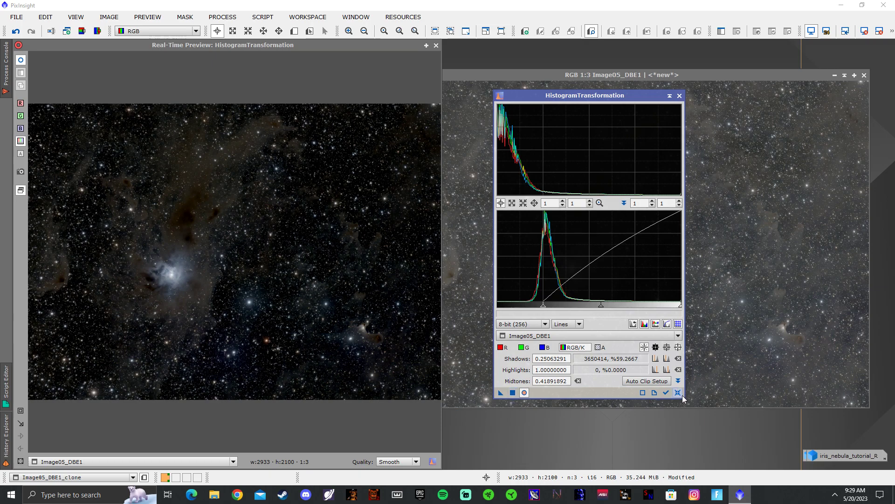
Reset the histogram, apply shadows 0.10126582 and midtones 0.37183099 to Image05_DBE1, and close the real-time preview.
click(679, 392)
drag(501, 307, 516, 315)
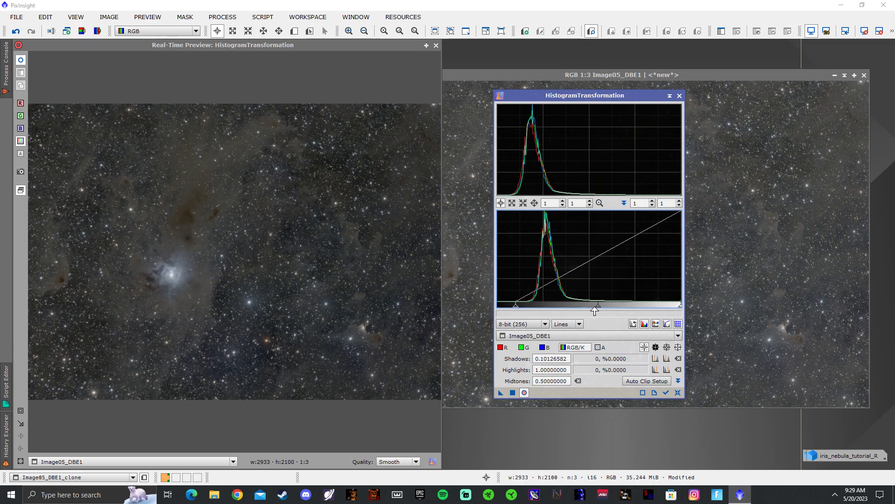
drag(597, 310, 581, 309)
click(524, 393)
click(524, 394)
click(524, 393)
click(524, 393)
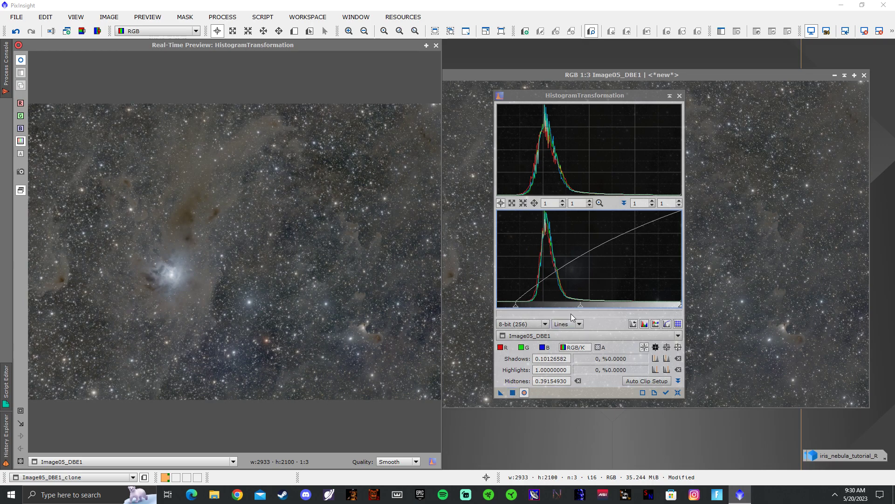
drag(579, 308, 577, 309)
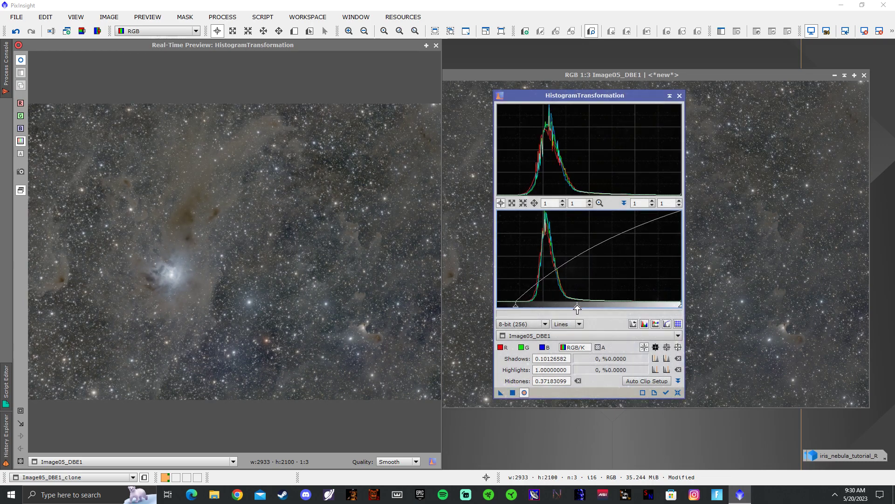
click(513, 392)
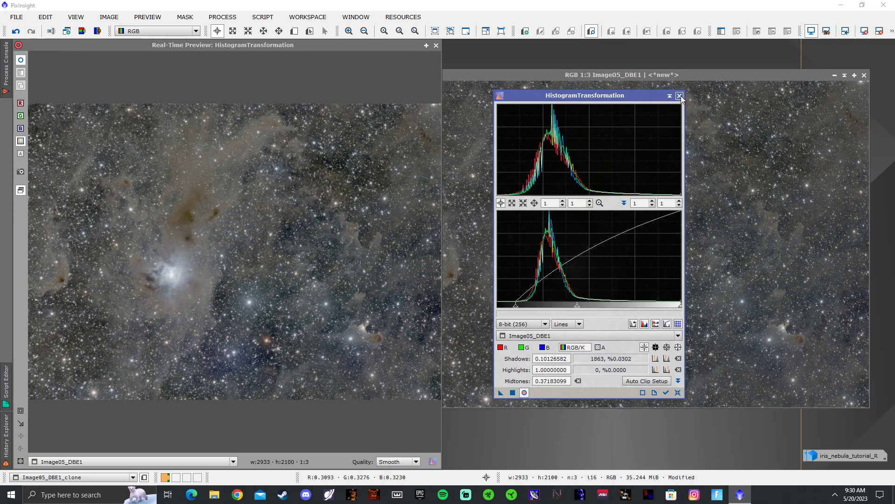
click(436, 46)
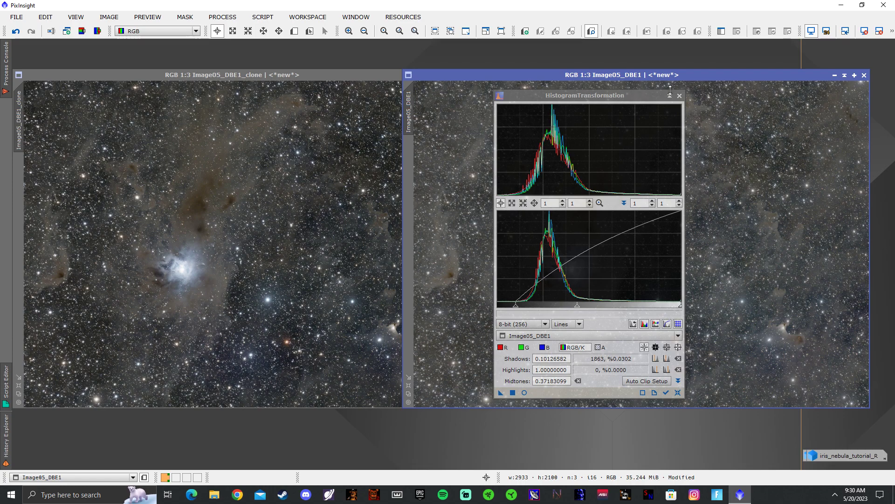
click(679, 393)
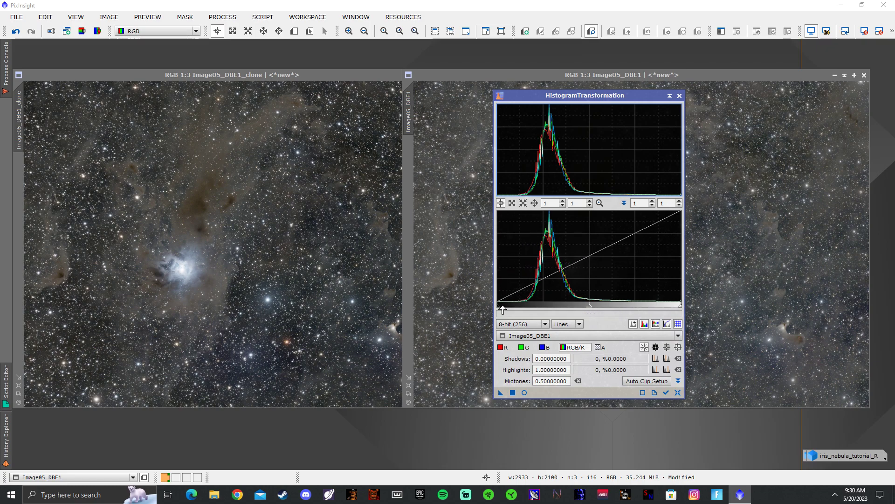
drag(498, 306, 522, 315)
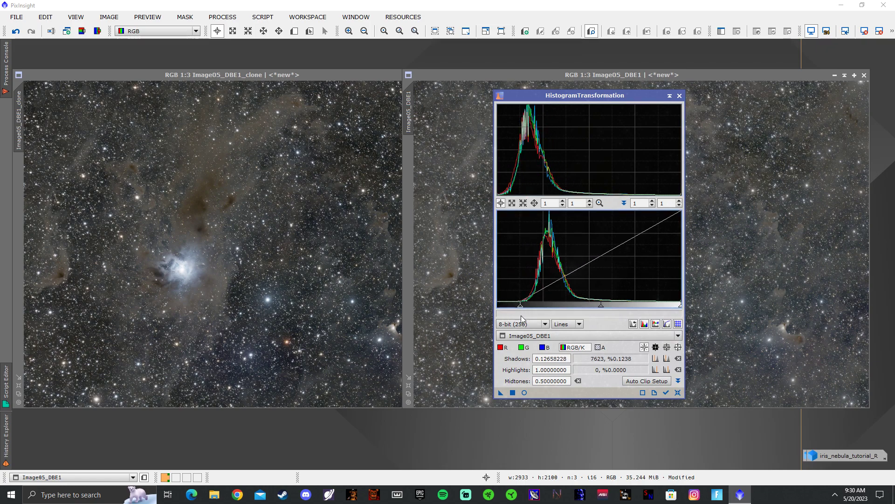
click(678, 393)
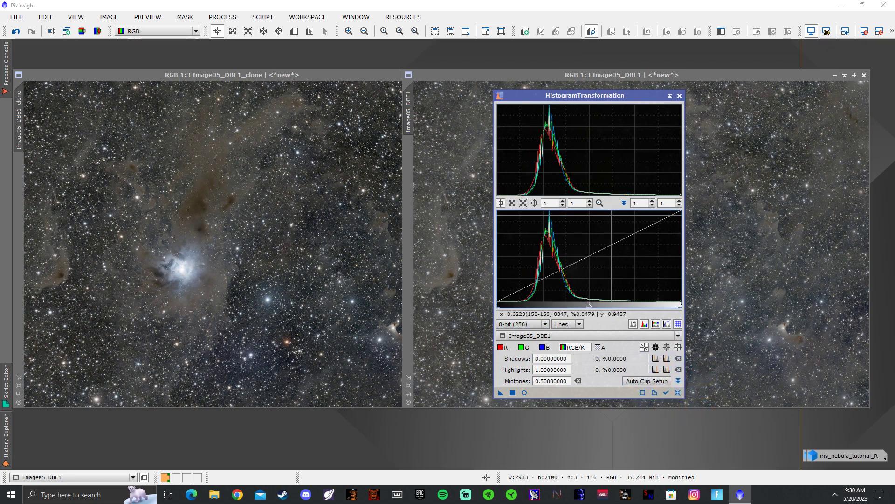
Close HistogramTransformation and compare the full view of Image05_DBE1 with the clone.
click(680, 96)
scroll(558, 164, down, 1)
scroll(557, 166, up, 1)
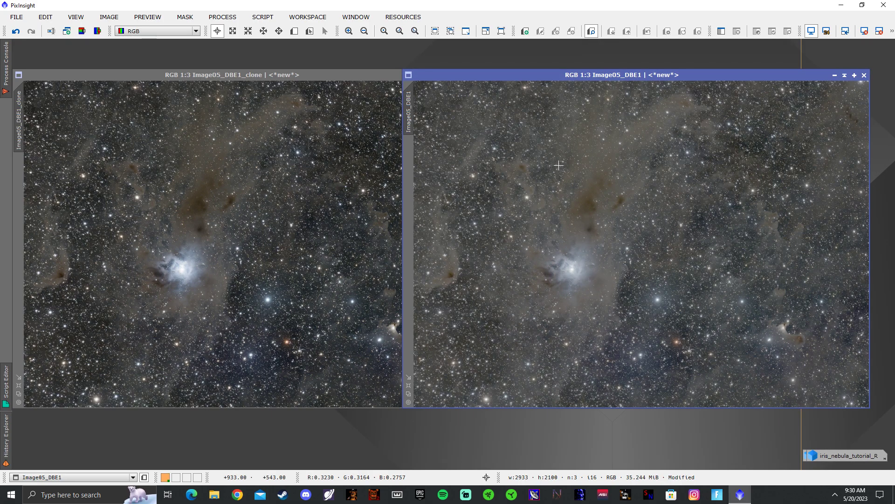
scroll(249, 184, down, 1)
scroll(249, 184, up, 1)
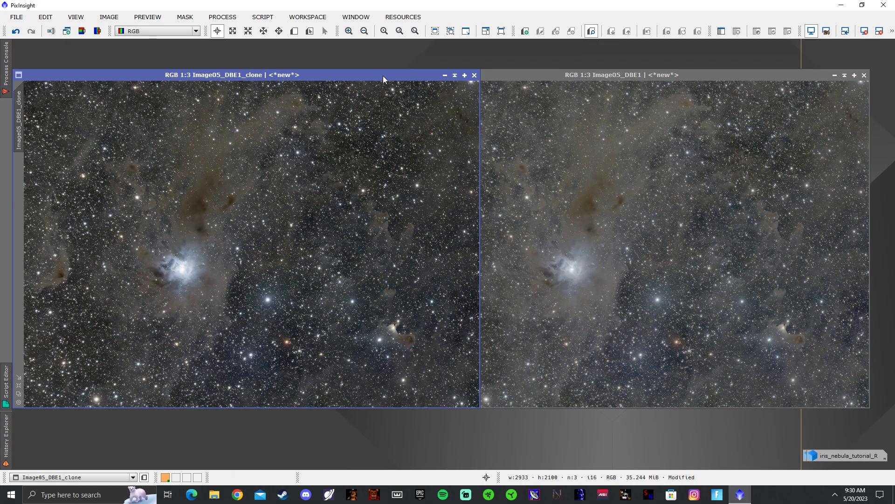
Show the same star field at 2:1 in the clone and Image05_DBE1, side by side, to compare the stars.
scroll(391, 134, up, 3)
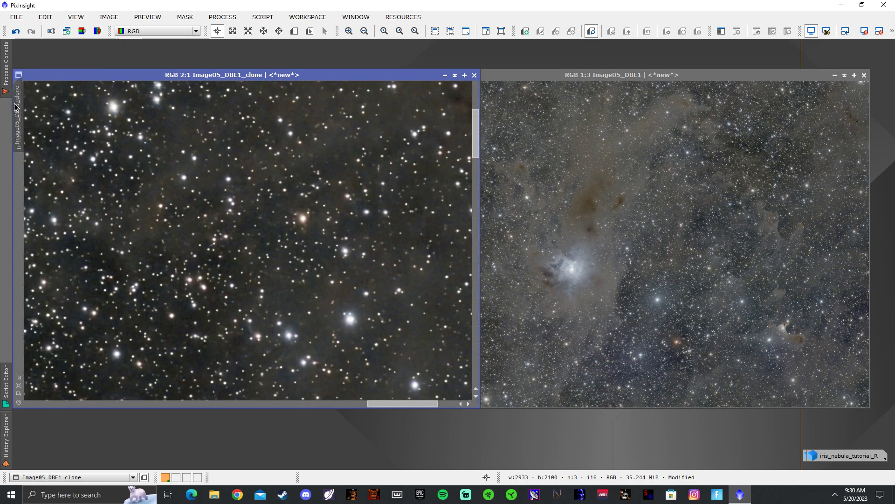
drag(608, 73, 654, 74)
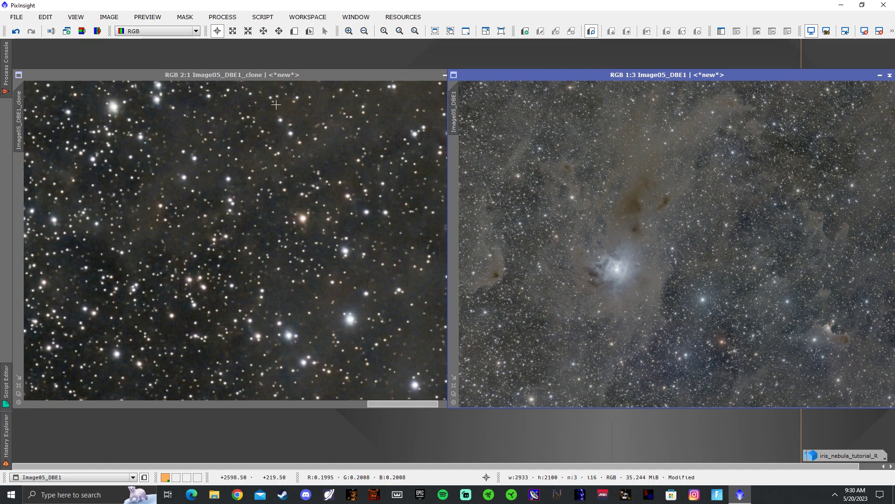
mouse_move(21, 118)
mouse_down()
mouse_move(375, 126)
mouse_move(500, 93)
mouse_move(31, 135)
mouse_move(22, 125)
mouse_up()
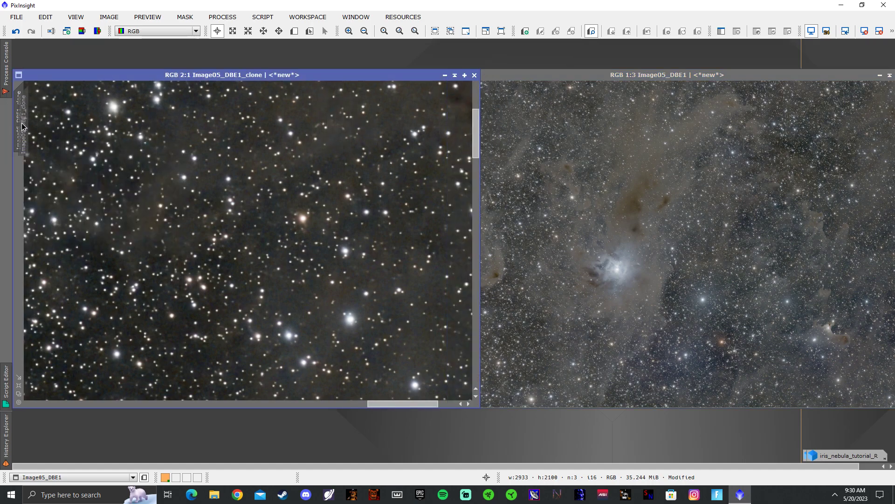
click(591, 76)
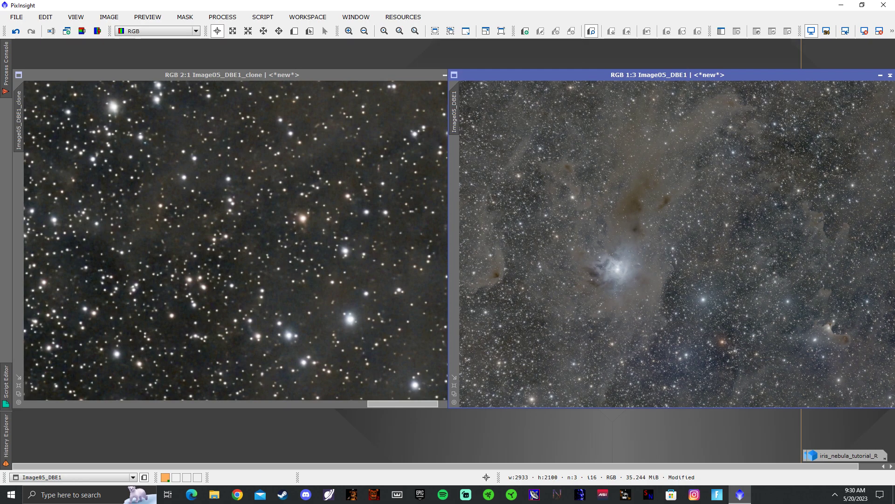
mouse_move(539, 74)
mouse_down()
mouse_move(448, 194)
mouse_move(355, 157)
mouse_up()
mouse_move(21, 140)
mouse_down()
mouse_move(261, 195)
mouse_move(15, 153)
mouse_up()
mouse_move(588, 157)
mouse_down()
mouse_move(758, 121)
mouse_move(805, 98)
mouse_up()
drag(19, 120, 535, 140)
drag(654, 94, 587, 75)
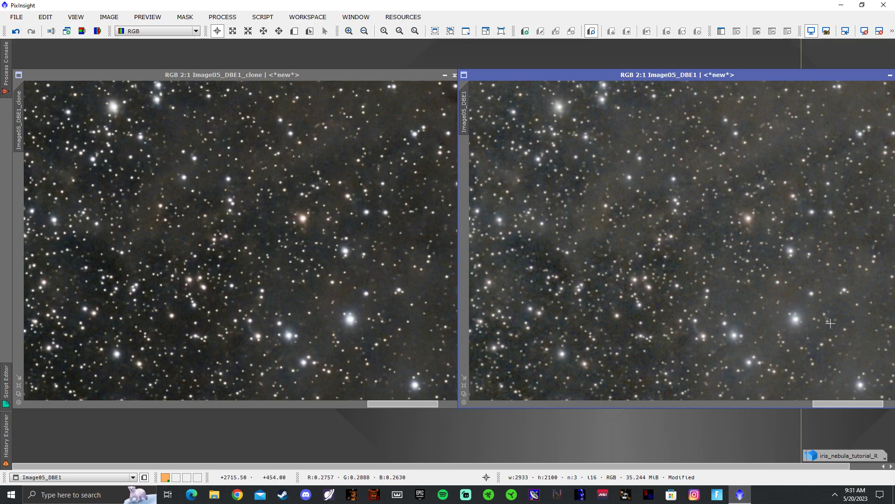
mouse_move(508, 75)
mouse_down()
mouse_move(523, 75)
mouse_move(507, 75)
mouse_up()
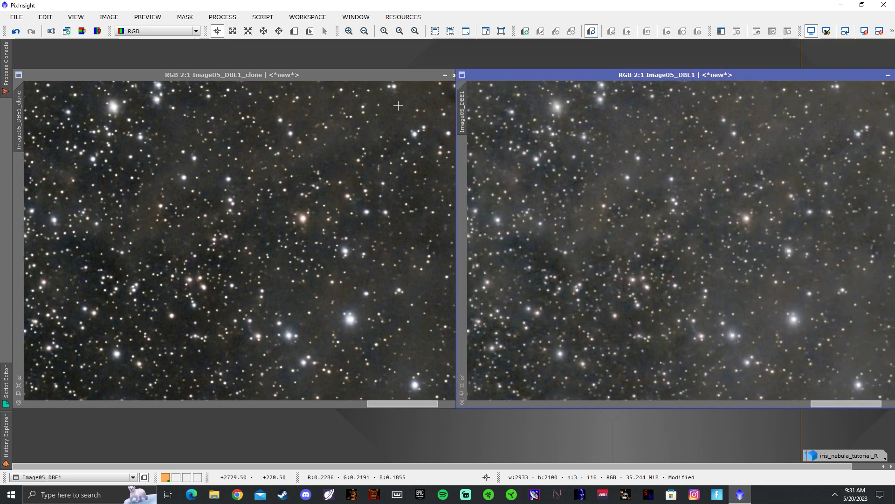
Return both images to the full 1:3 view for an overall comparison.
scroll(659, 241, down, 4)
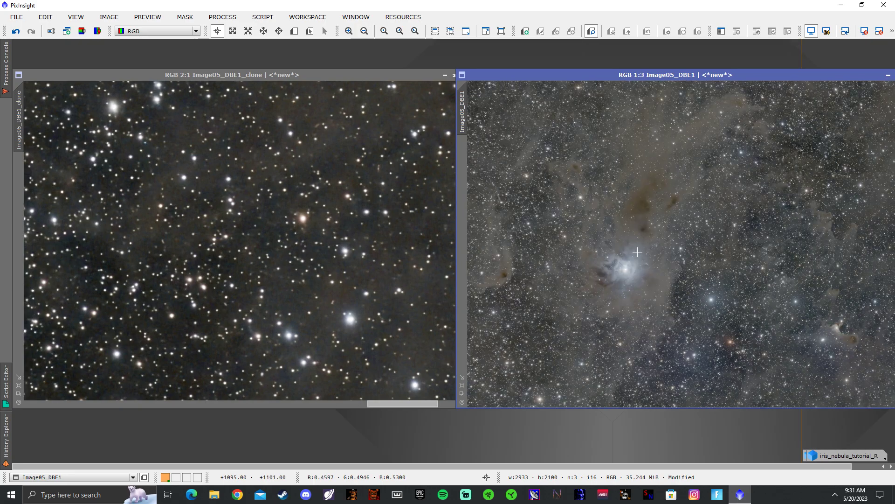
scroll(639, 252, up, 1)
scroll(397, 283, down, 3)
scroll(396, 283, down, 1)
scroll(396, 284, up, 1)
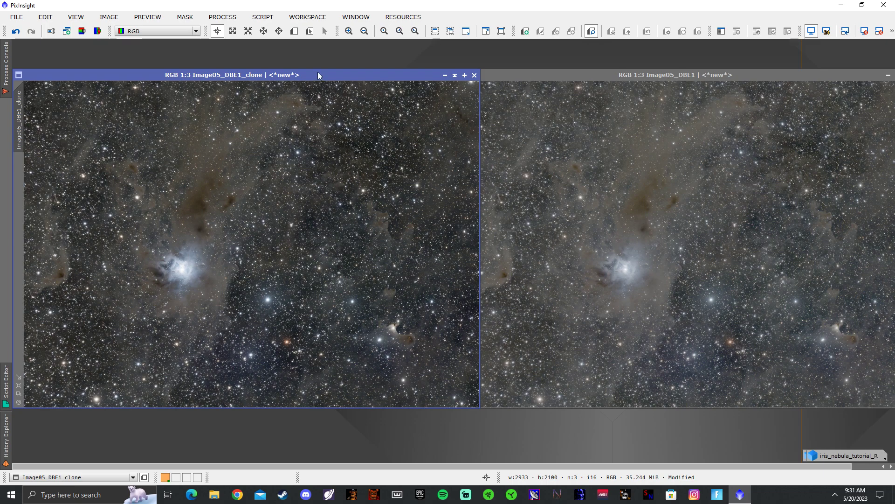
Apply SCNR green removal with Average Neutral protection to both Image05_DBE1 and the clone, and close the process.
click(222, 17)
mouse_move(379, 318)
click(432, 371)
drag(650, 164, 655, 210)
drag(648, 162, 313, 194)
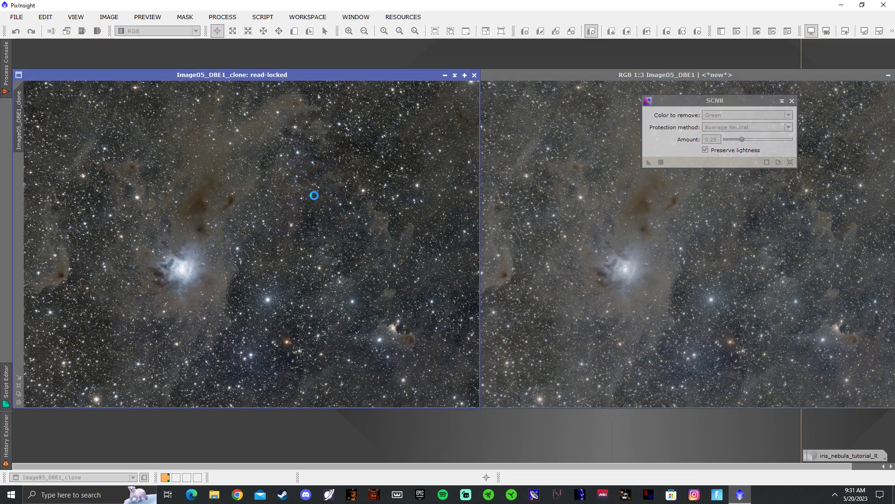
click(792, 102)
click(429, 157)
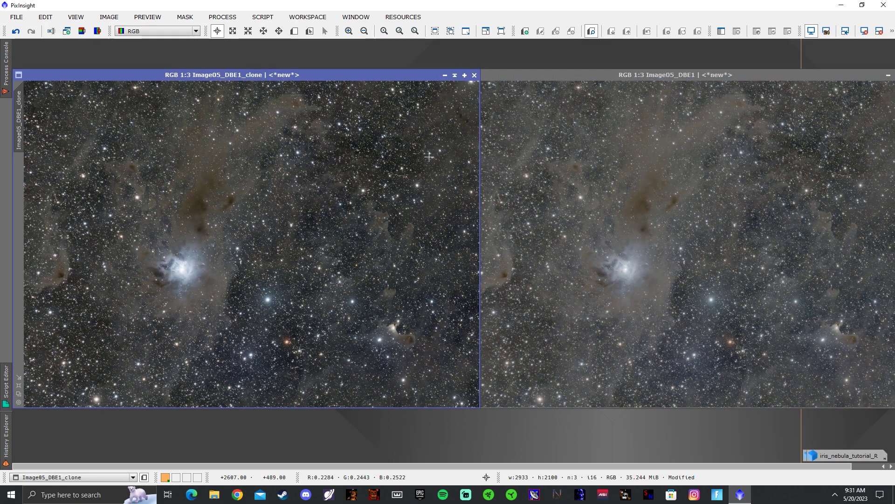
Arrange the two windows side by side and compare the nebula core up close in both images.
drag(533, 77, 503, 75)
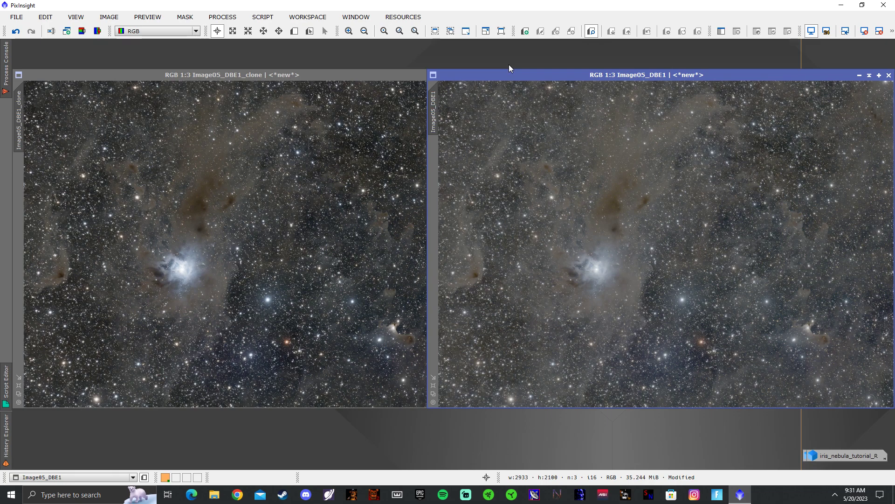
scroll(227, 279, up, 4)
scroll(226, 279, down, 3)
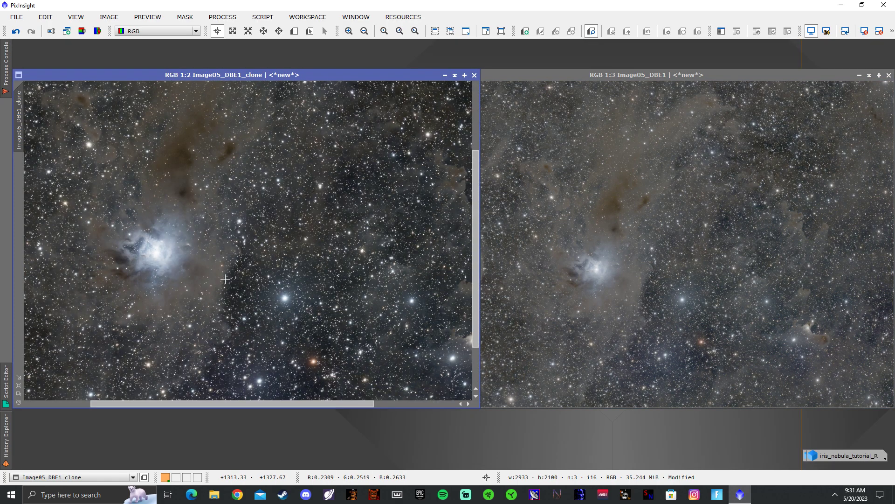
scroll(227, 276, down, 2)
scroll(228, 273, up, 1)
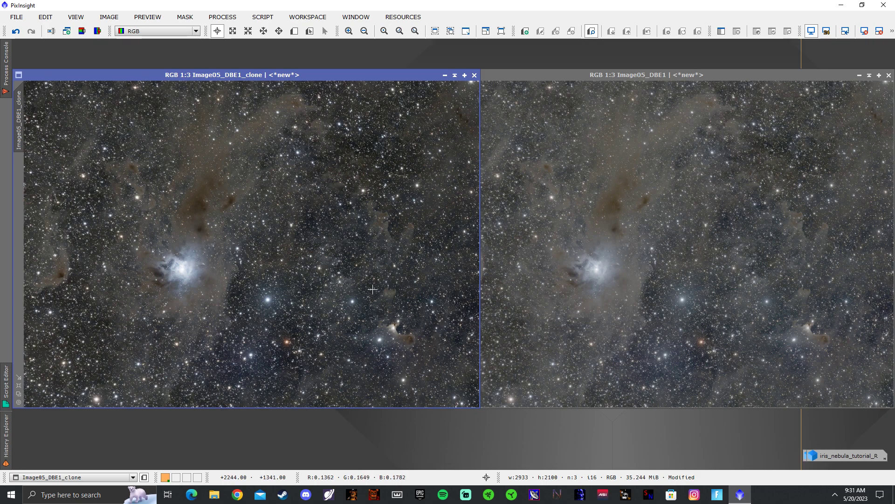
scroll(591, 269, up, 3)
scroll(182, 266, up, 4)
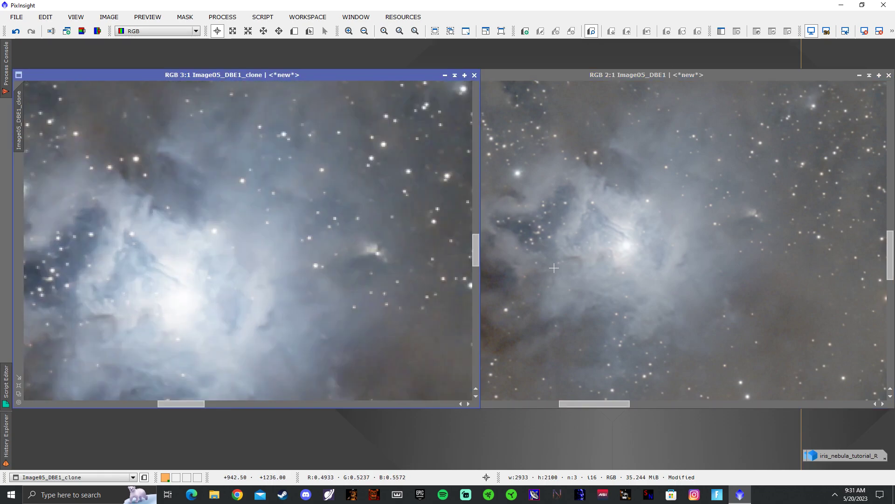
scroll(614, 252, down, 3)
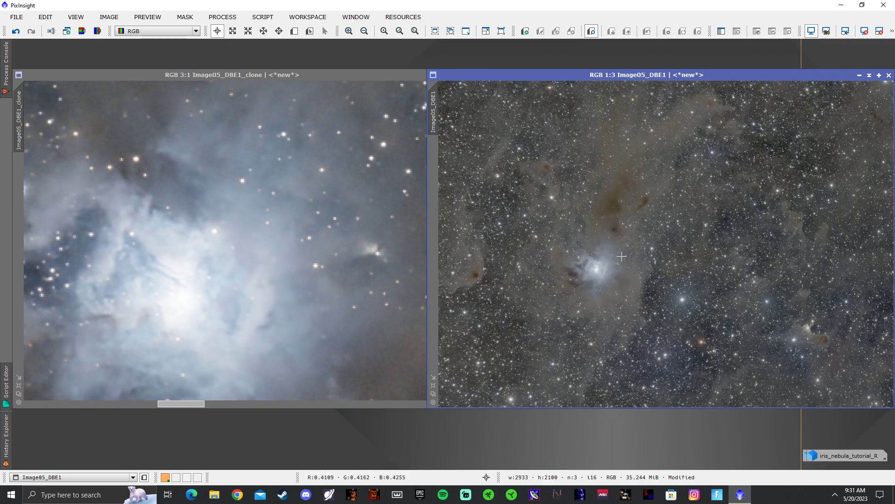
Apply HDRMultiscaleTransform with 9 layers and deringing enabled to Image05_DBE1, and close the process and its console.
click(223, 16)
mouse_move(317, 9)
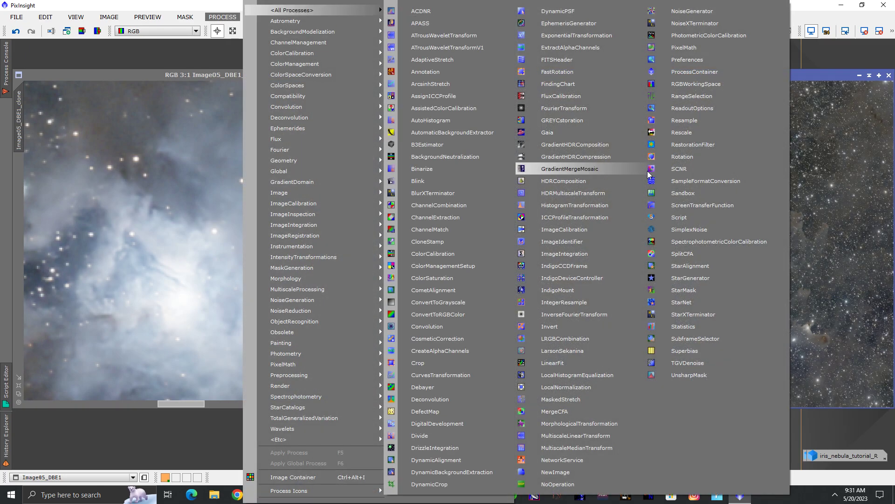
click(624, 198)
drag(726, 85, 243, 114)
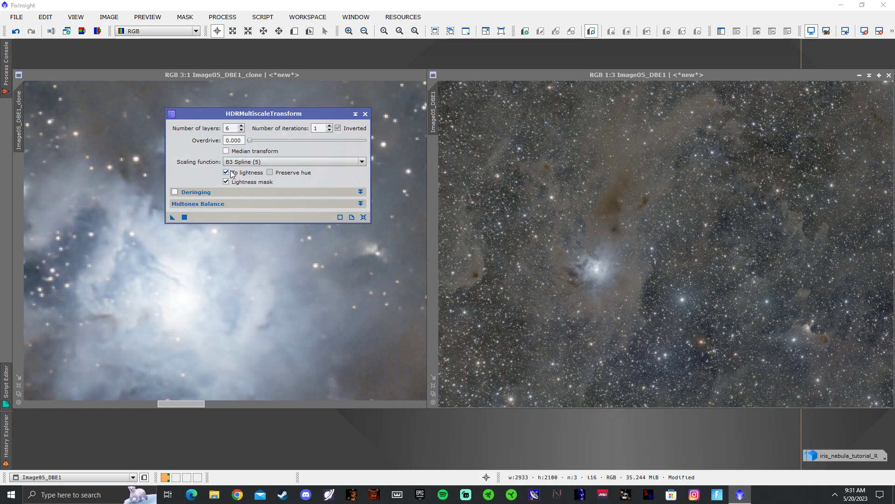
click(175, 193)
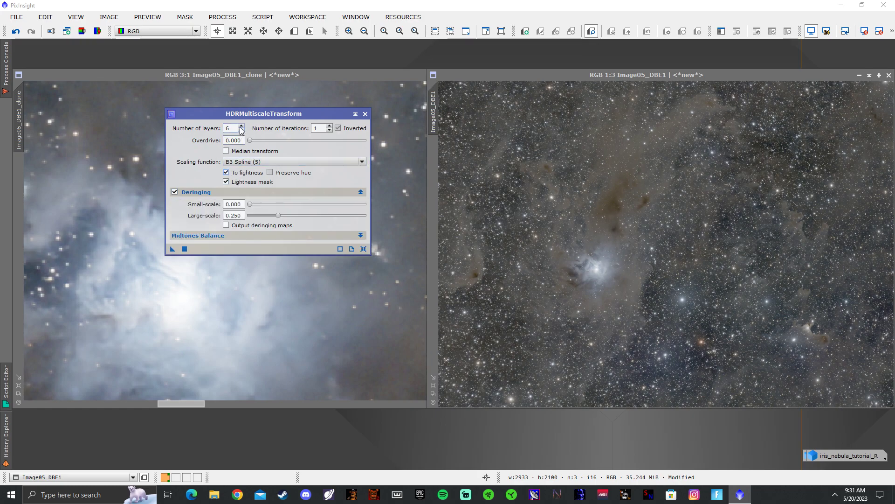
drag(171, 250, 511, 237)
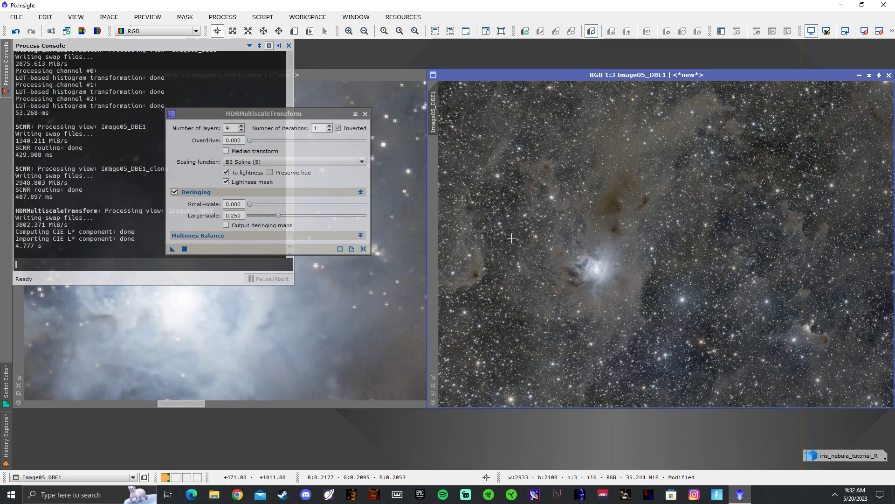
click(365, 115)
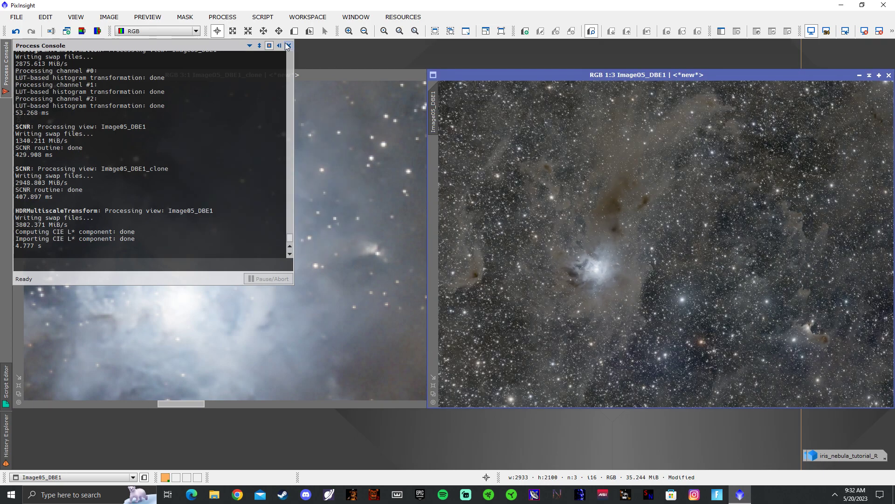
click(287, 46)
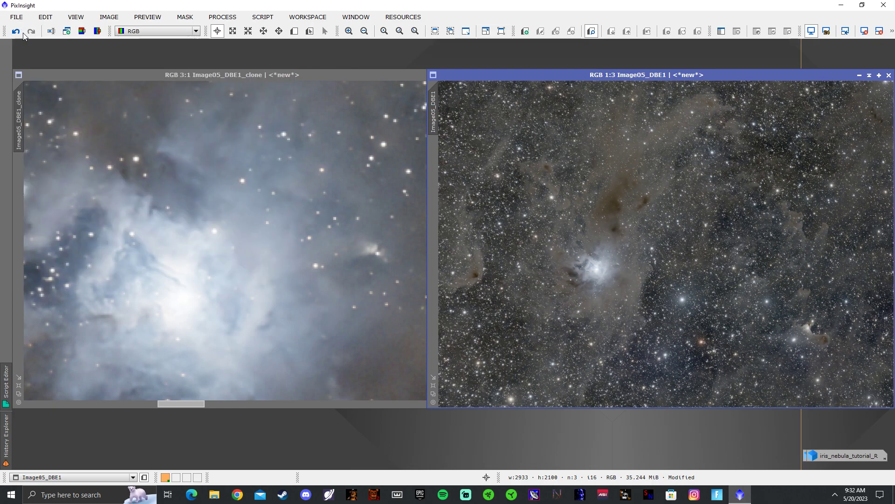
Return the clone to the 1:3 view and compare both images side by side, toggling their last process off and on.
scroll(140, 187, down, 4)
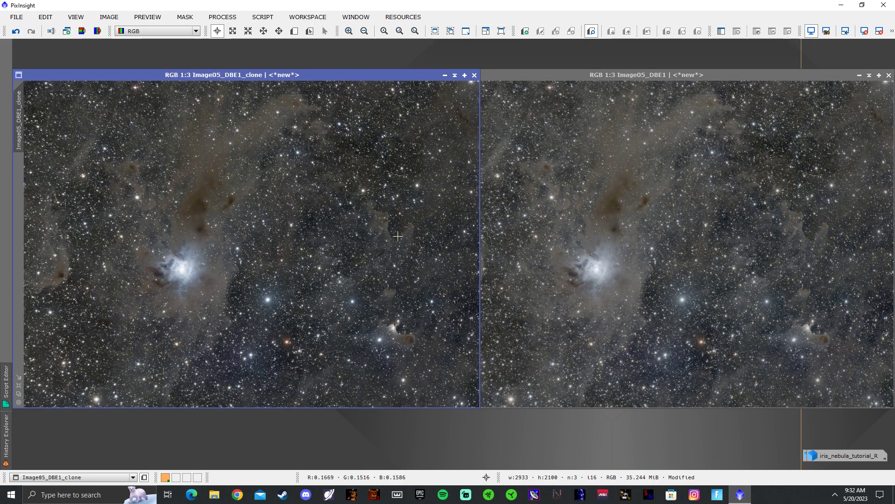
click(18, 31)
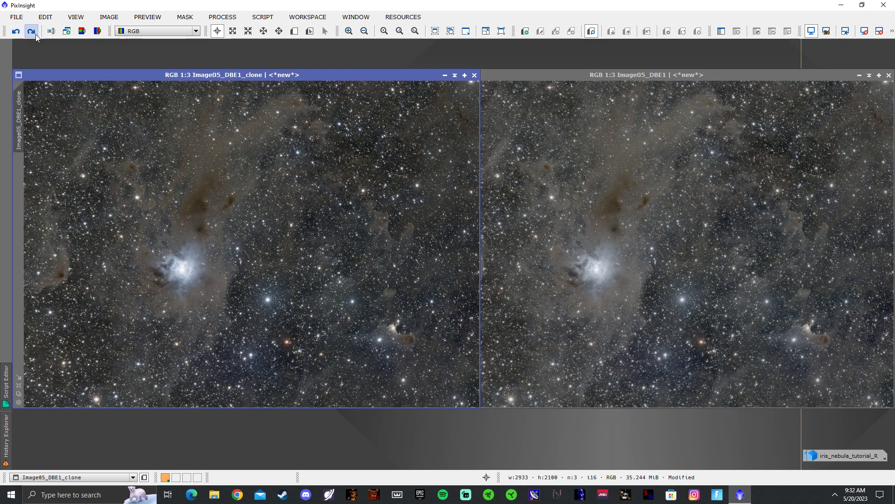
click(34, 34)
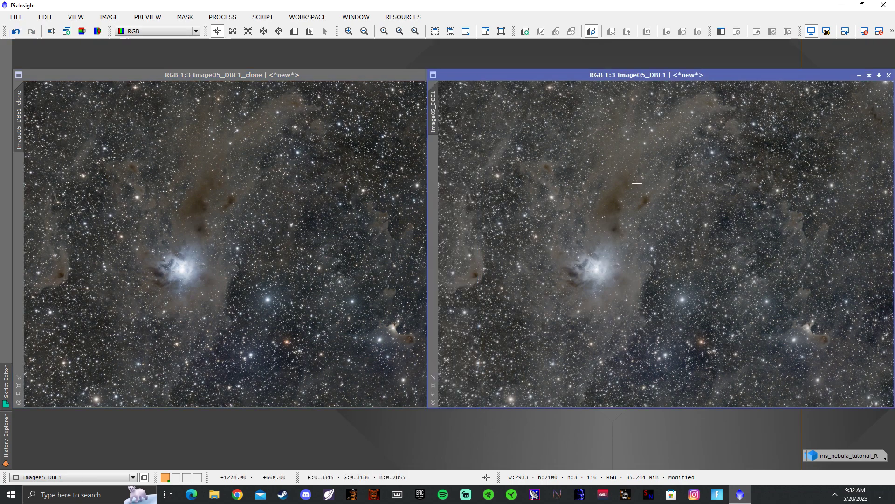
click(20, 34)
scroll(422, 161, down, 1)
scroll(468, 184, up, 1)
scroll(464, 184, down, 1)
scroll(401, 182, up, 1)
scroll(602, 196, down, 1)
scroll(602, 196, up, 1)
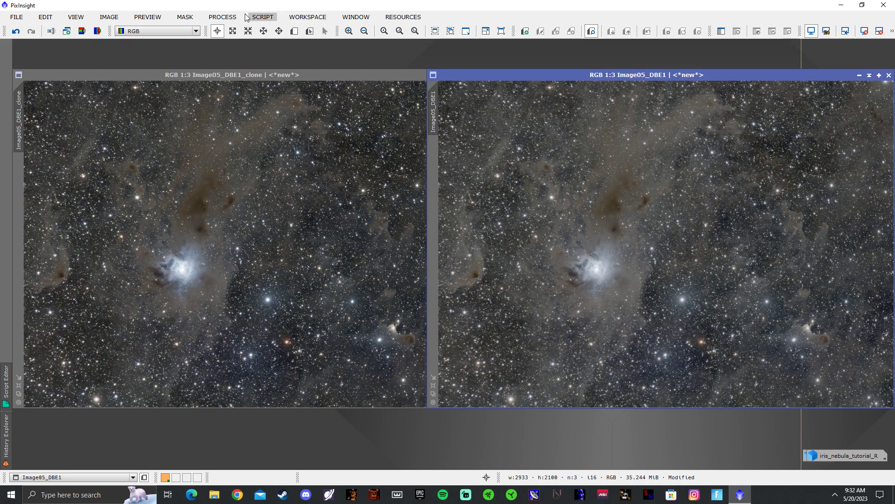
click(263, 17)
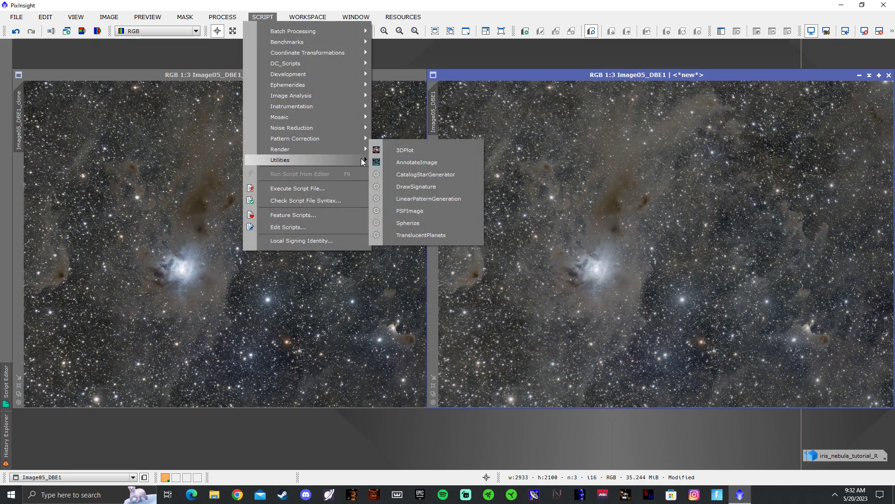
mouse_move(360, 161)
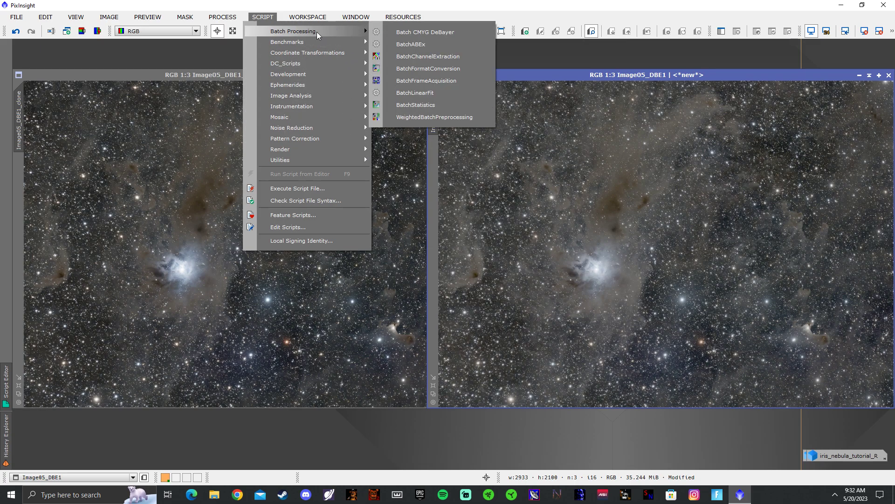
mouse_move(310, 160)
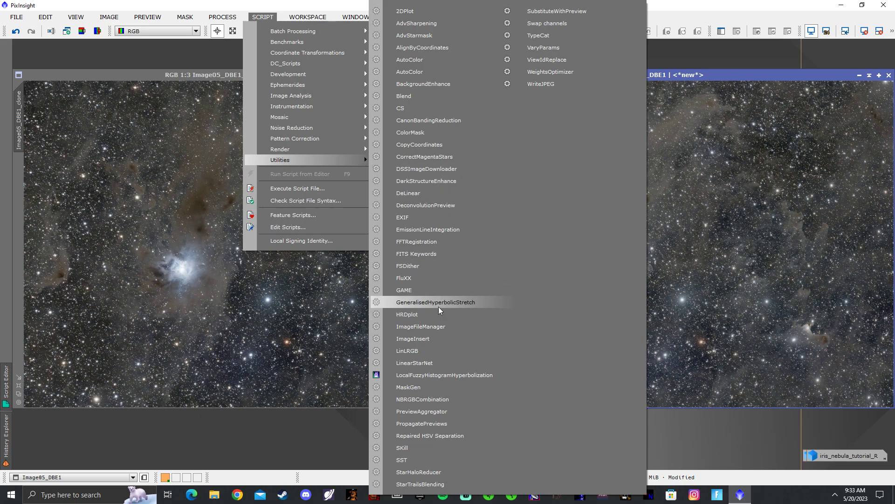
click(155, 74)
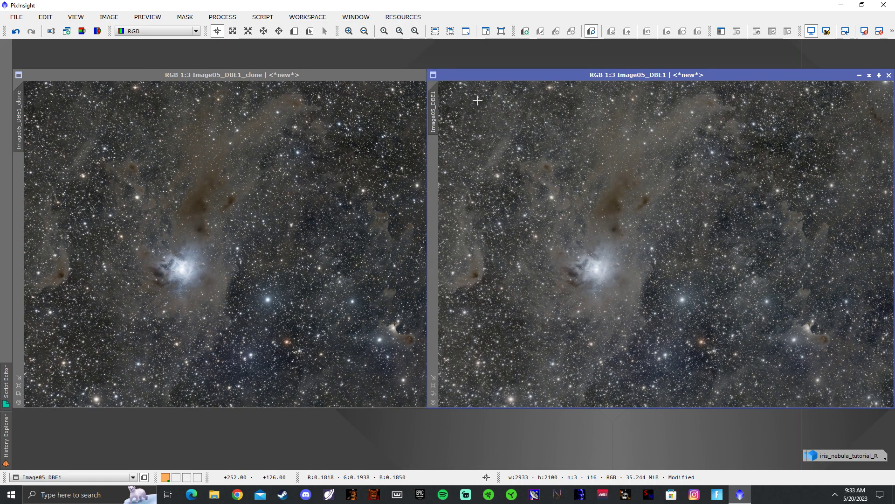